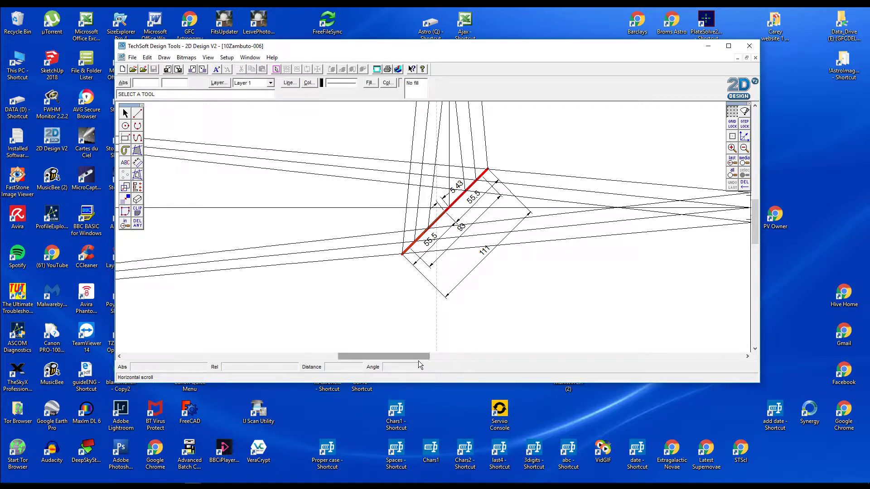
Maximise the drawing window and examine the telescope layout from the diagonal mirror back to the primary mirror.
{"action": "left_click_drag", "start_coordinate": [418, 362], "coordinate": [418, 361]}
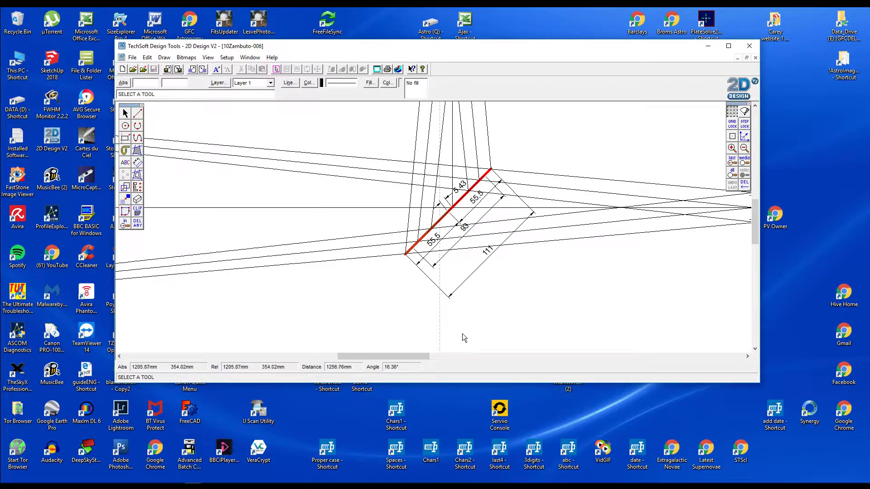
{"action": "left_click", "coordinate": [728, 46]}
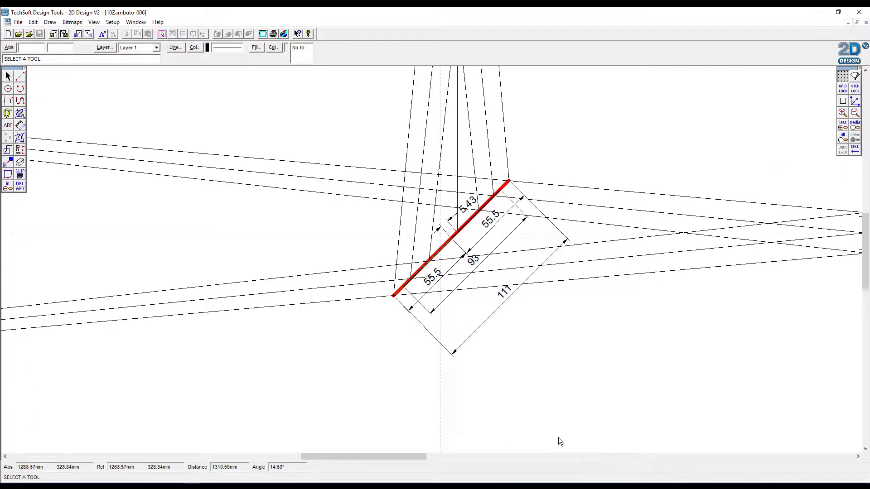
{"action": "left_click_drag", "start_coordinate": [420, 461], "coordinate": [419, 461]}
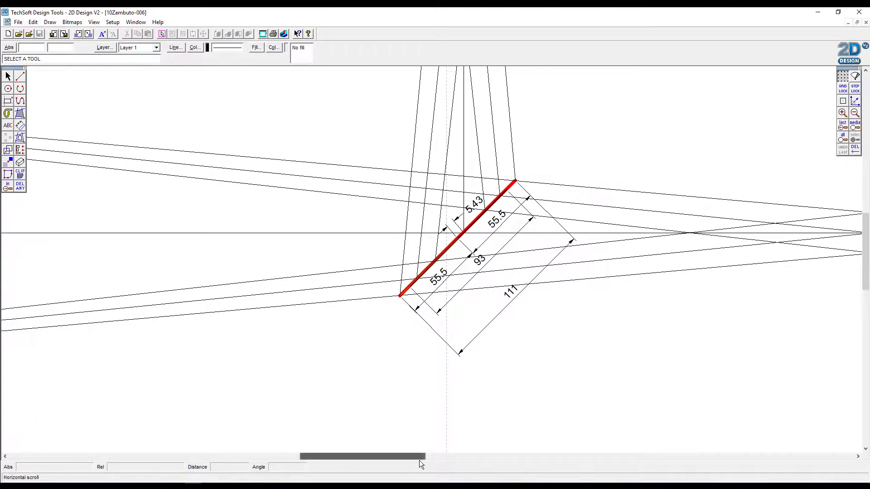
{"action": "left_click", "coordinate": [857, 113]}
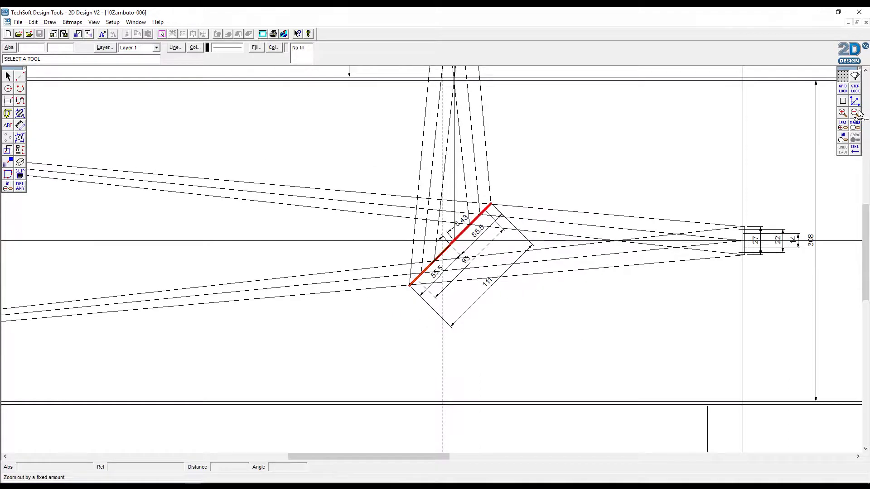
{"action": "left_click", "coordinate": [856, 114]}
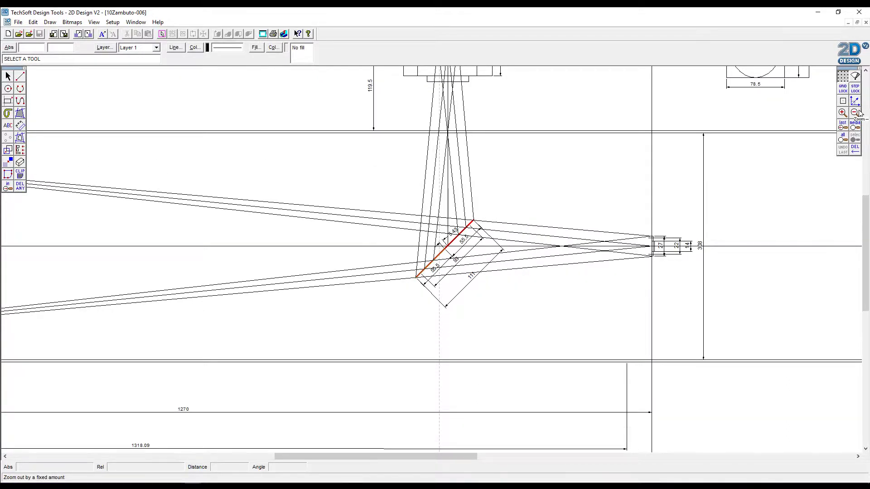
{"action": "left_click", "coordinate": [858, 114]}
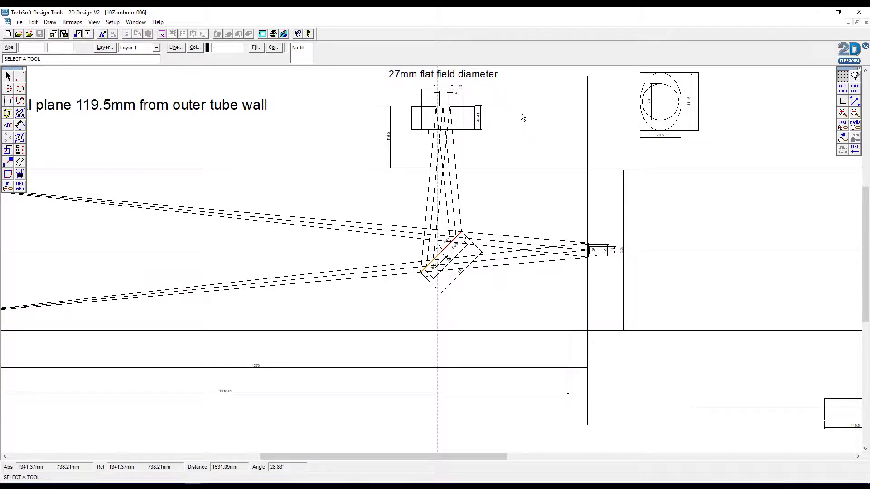
{"action": "left_click_drag", "start_coordinate": [505, 459], "coordinate": [446, 461]}
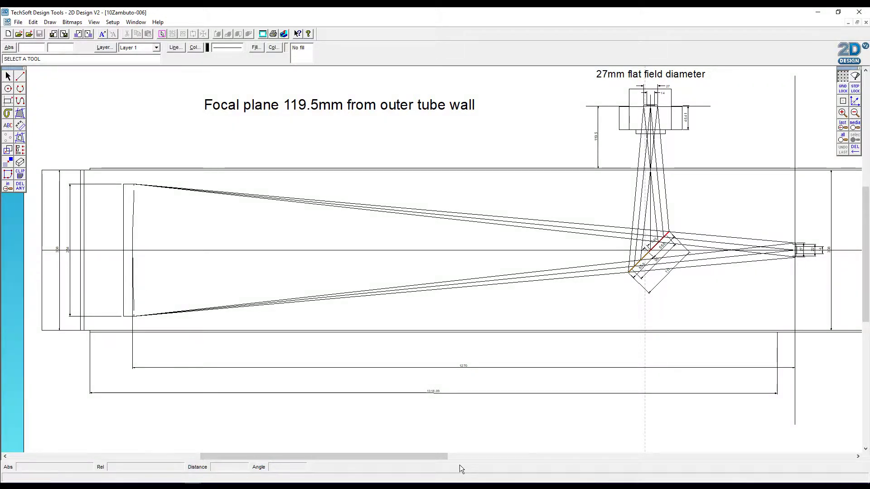
{"action": "left_click_drag", "start_coordinate": [446, 459], "coordinate": [365, 459]}
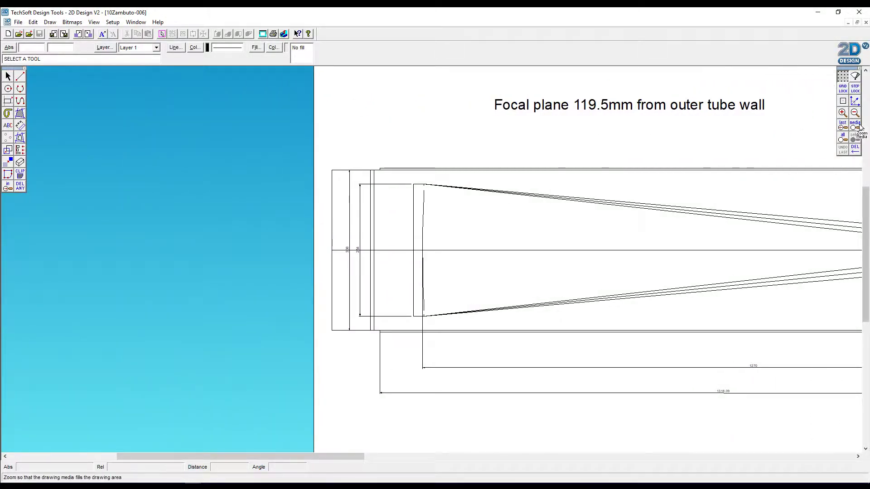
{"action": "left_click", "coordinate": [846, 113]}
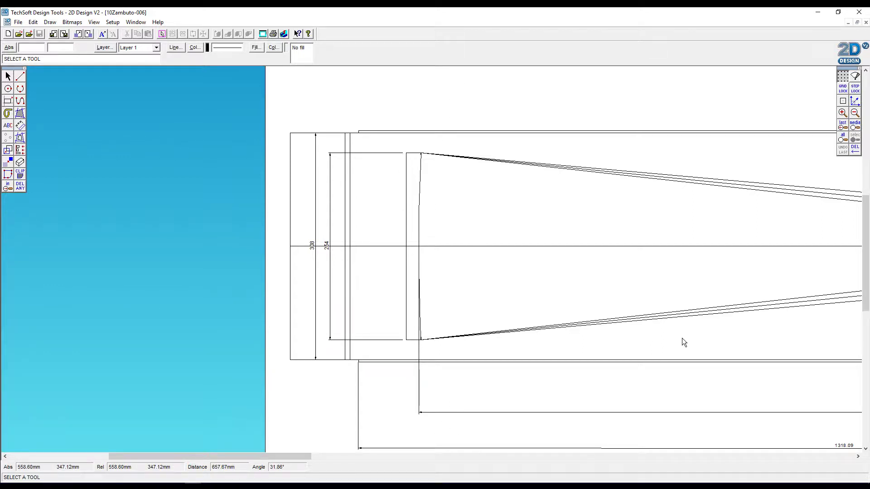
Examine the 27, 22 and 14 mm dimensions where the light cone ends beyond the diagonal mirror.
{"action": "mouse_move", "coordinate": [305, 461]}
{"action": "left_mouse_down"}
{"action": "mouse_move", "coordinate": [388, 474]}
{"action": "mouse_move", "coordinate": [394, 484]}
{"action": "mouse_move", "coordinate": [516, 484]}
{"action": "left_mouse_up"}
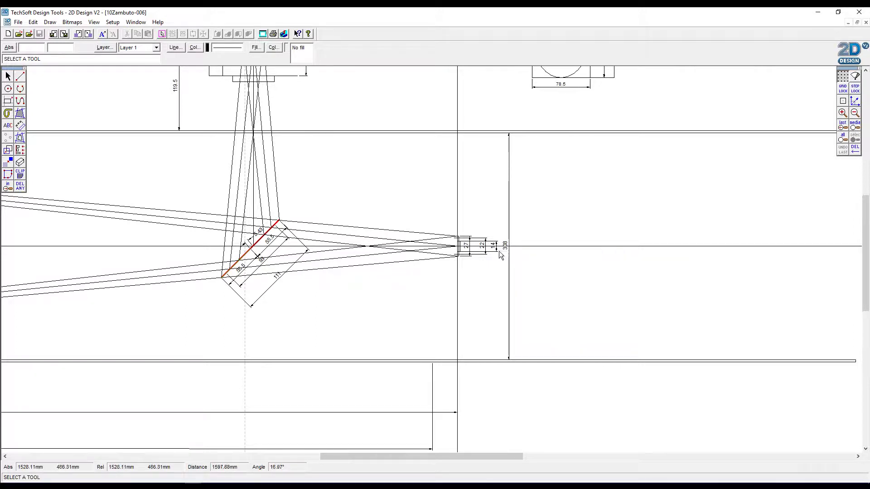
{"action": "left_click", "coordinate": [844, 114]}
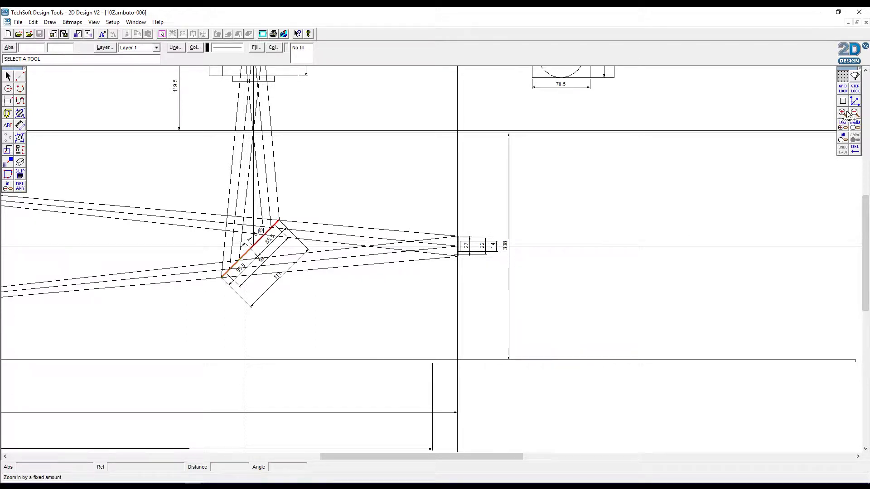
{"action": "left_click", "coordinate": [843, 114]}
{"action": "left_click", "coordinate": [843, 114]}
{"action": "left_click", "coordinate": [844, 114]}
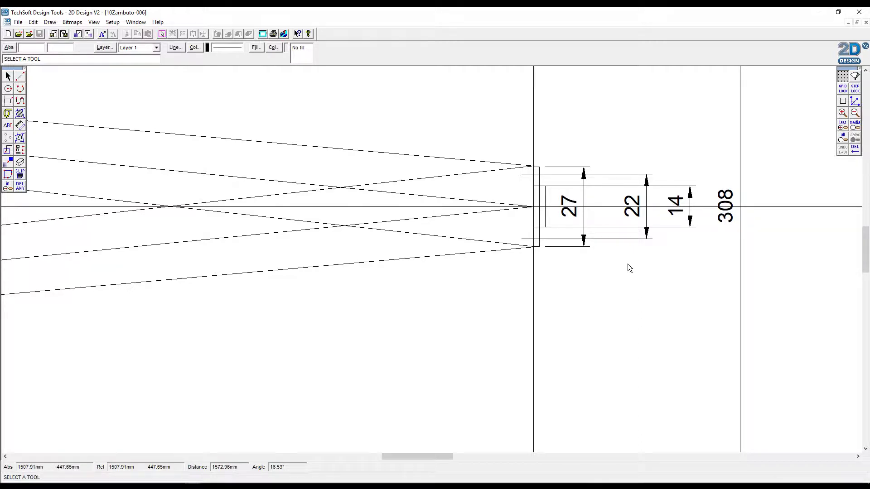
Examine the small drawing of the 18 by 14 mm rectangle inside the 23 mm circle.
{"action": "left_click_drag", "start_coordinate": [866, 249], "coordinate": [865, 146]}
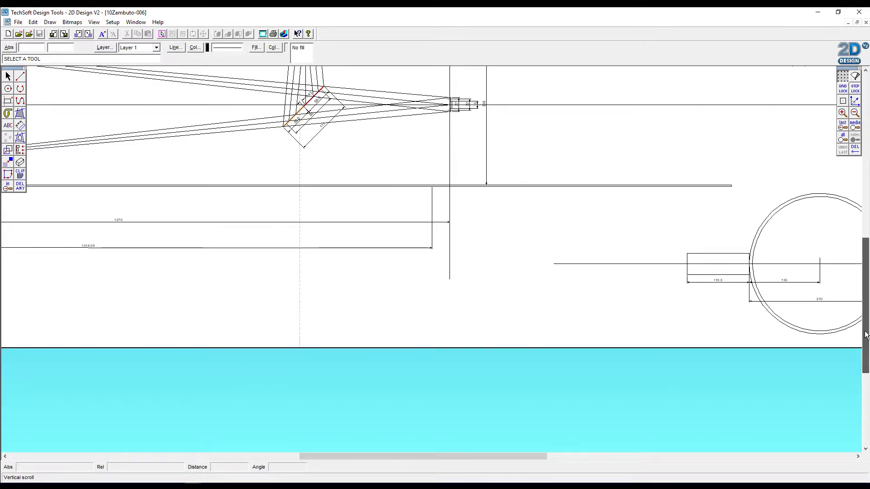
{"action": "mouse_move", "coordinate": [866, 305]}
{"action": "left_mouse_down"}
{"action": "mouse_move", "coordinate": [866, 333]}
{"action": "mouse_move", "coordinate": [865, 243]}
{"action": "left_mouse_up"}
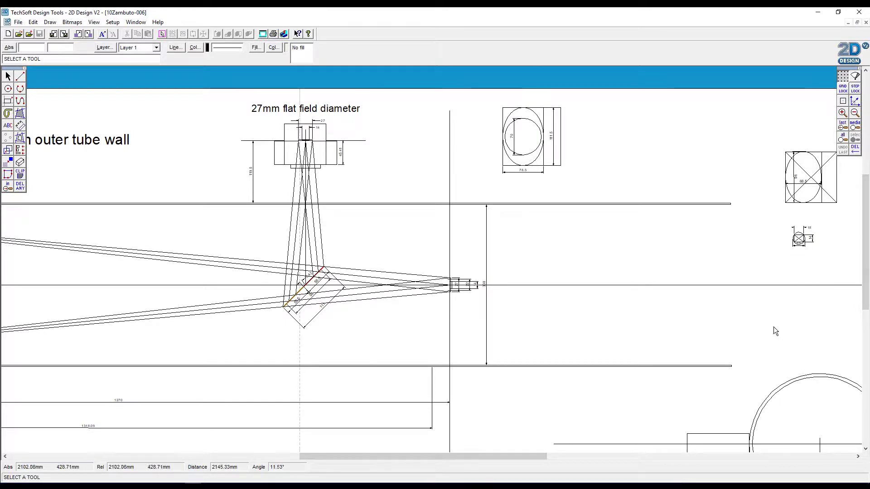
{"action": "left_click_drag", "start_coordinate": [541, 457], "coordinate": [631, 457]}
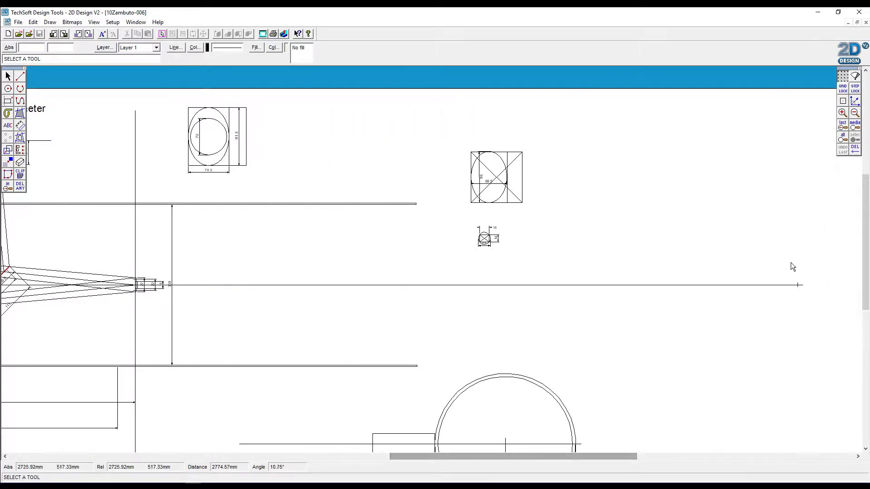
{"action": "left_click", "coordinate": [843, 113]}
{"action": "left_click", "coordinate": [843, 112]}
{"action": "left_click", "coordinate": [843, 113]}
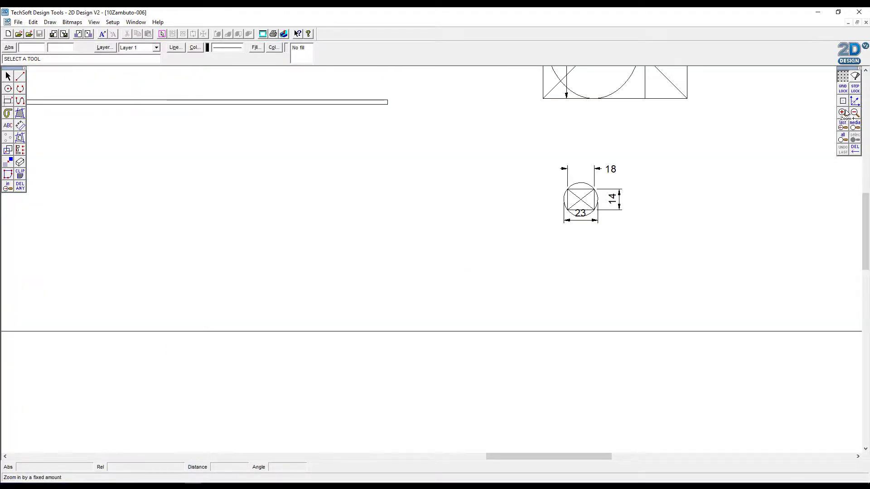
{"action": "left_click", "coordinate": [843, 113]}
{"action": "left_click", "coordinate": [844, 112]}
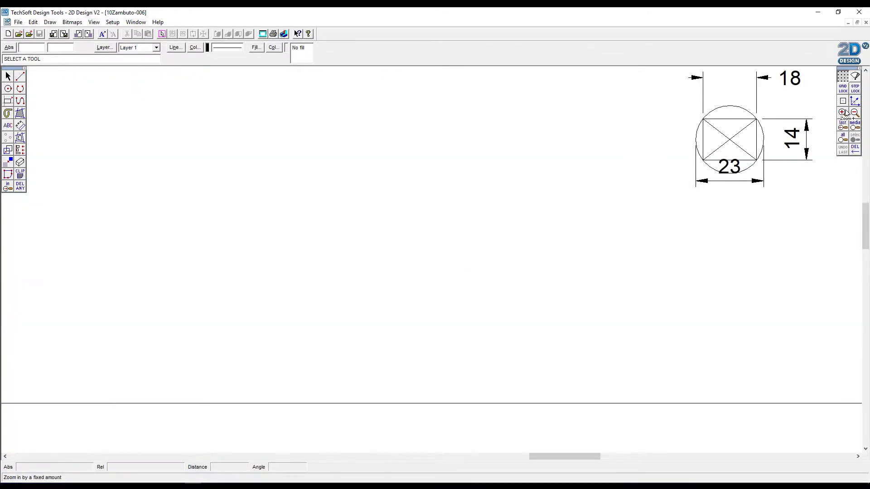
{"action": "left_click", "coordinate": [844, 112]}
{"action": "left_click_drag", "start_coordinate": [575, 459], "coordinate": [611, 459]}
{"action": "left_click_drag", "start_coordinate": [868, 229], "coordinate": [868, 217]}
{"action": "left_click_drag", "start_coordinate": [627, 457], "coordinate": [611, 461]}
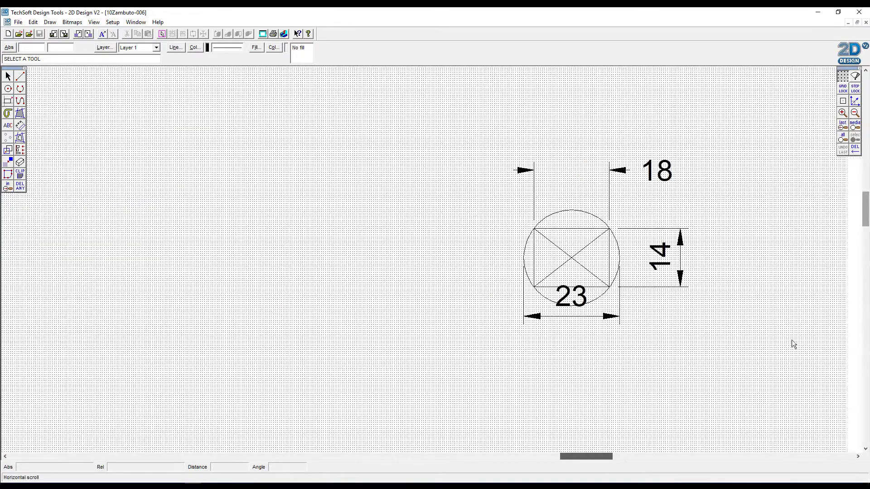
Hide the grid dots around the circled 18 by 14 mm rectangle.
{"action": "left_click", "coordinate": [846, 80]}
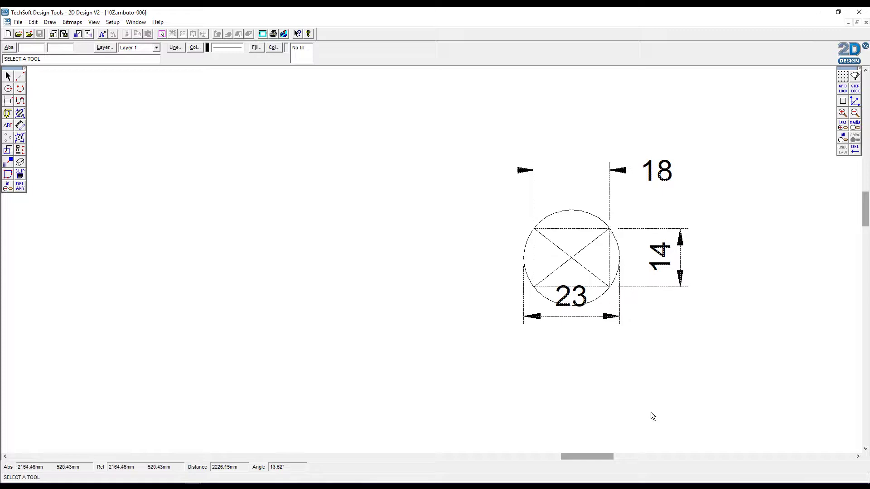
{"action": "left_click_drag", "start_coordinate": [611, 451], "coordinate": [609, 452]}
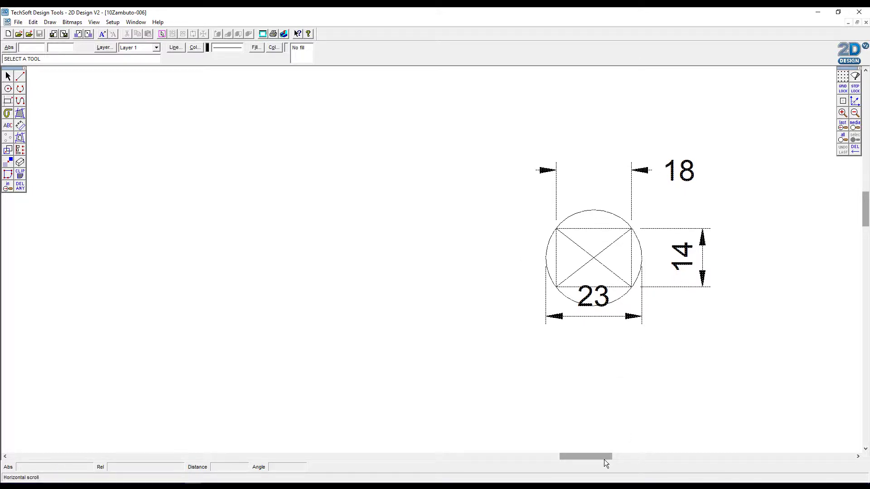
{"action": "left_click_drag", "start_coordinate": [604, 458], "coordinate": [594, 457]}
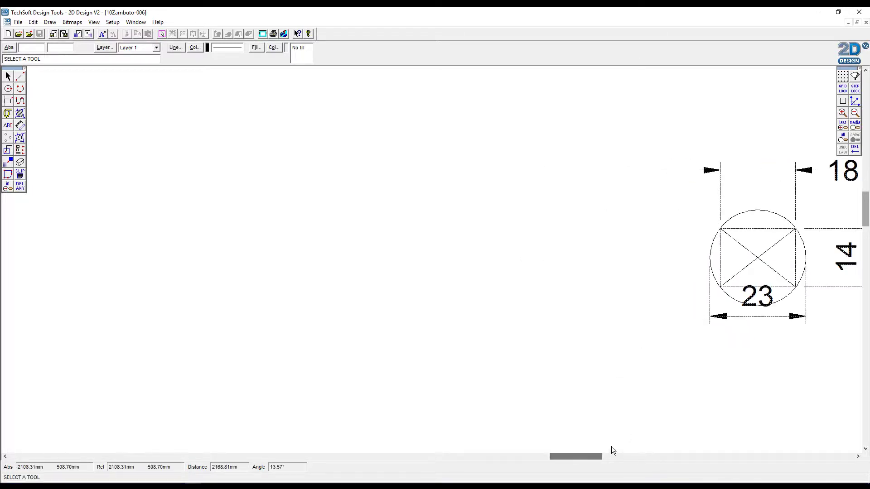
Examine the red diagonal mirror, its dimensions and the light rays running to the 27 mm field.
{"action": "left_click", "coordinate": [856, 113]}
{"action": "left_click", "coordinate": [855, 113]}
{"action": "left_click", "coordinate": [856, 113]}
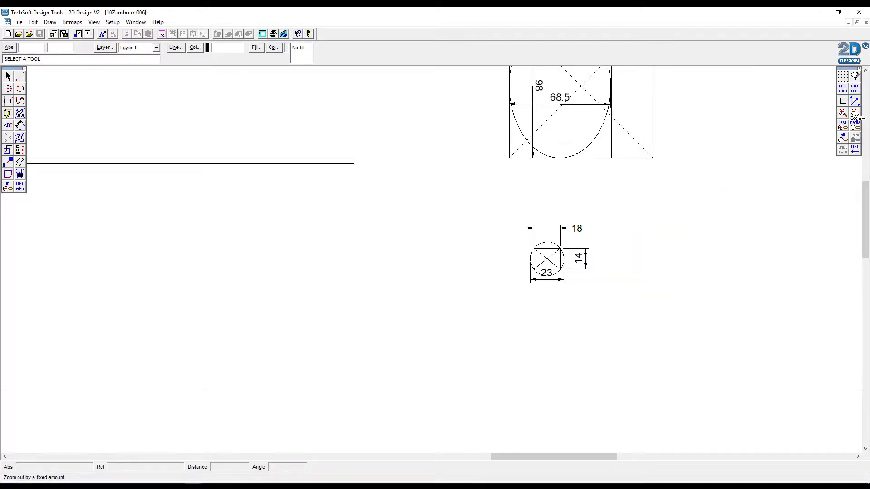
{"action": "left_click", "coordinate": [856, 113]}
{"action": "left_click", "coordinate": [856, 113]}
{"action": "left_click_drag", "start_coordinate": [631, 460], "coordinate": [511, 461]}
{"action": "left_click_drag", "start_coordinate": [866, 283], "coordinate": [866, 322]}
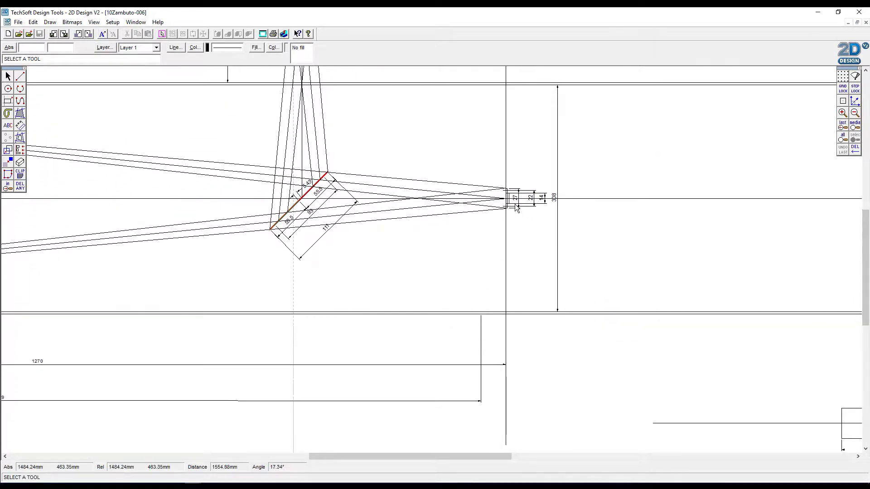
{"action": "left_click", "coordinate": [843, 114]}
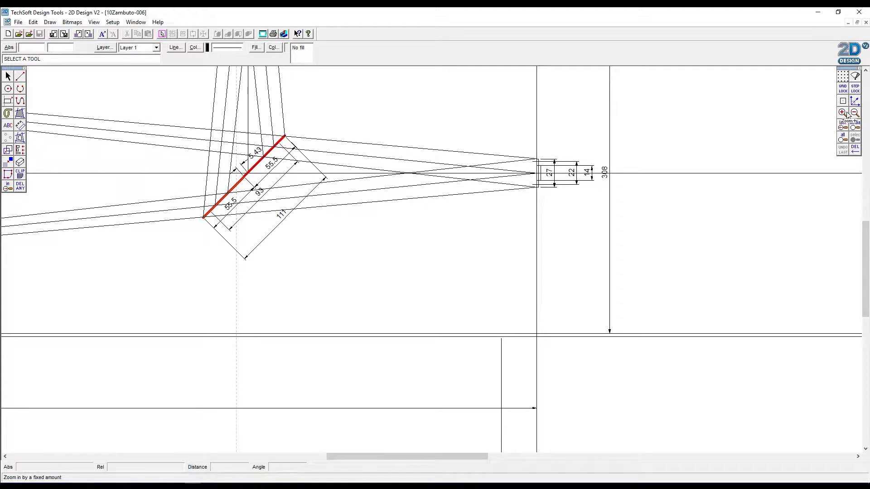
{"action": "left_click", "coordinate": [847, 113]}
{"action": "left_click_drag", "start_coordinate": [866, 264], "coordinate": [866, 253]}
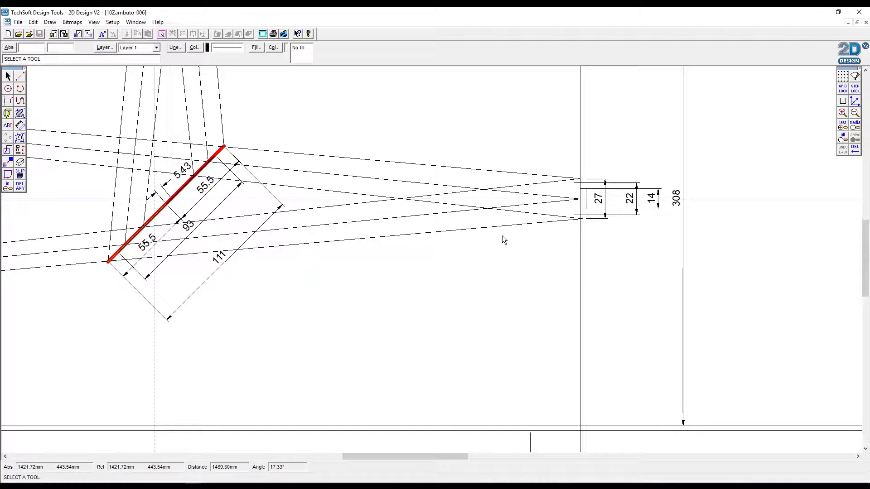
{"action": "left_click_drag", "start_coordinate": [468, 462], "coordinate": [460, 464]}
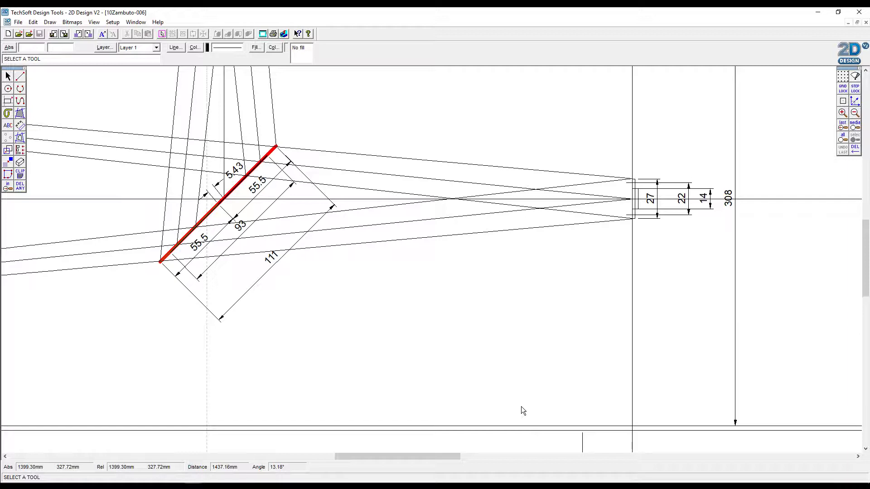
{"action": "left_click_drag", "start_coordinate": [463, 457], "coordinate": [441, 458]}
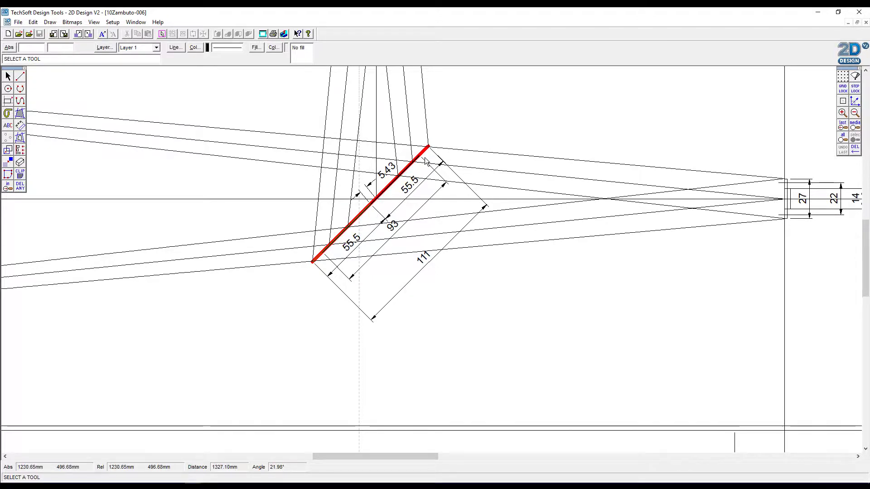
Compare the 27 mm flat field at the focal plane, the diagonal mirror's ray limits and the separate ellipse drawing.
{"action": "left_click_drag", "start_coordinate": [866, 277], "coordinate": [866, 196]}
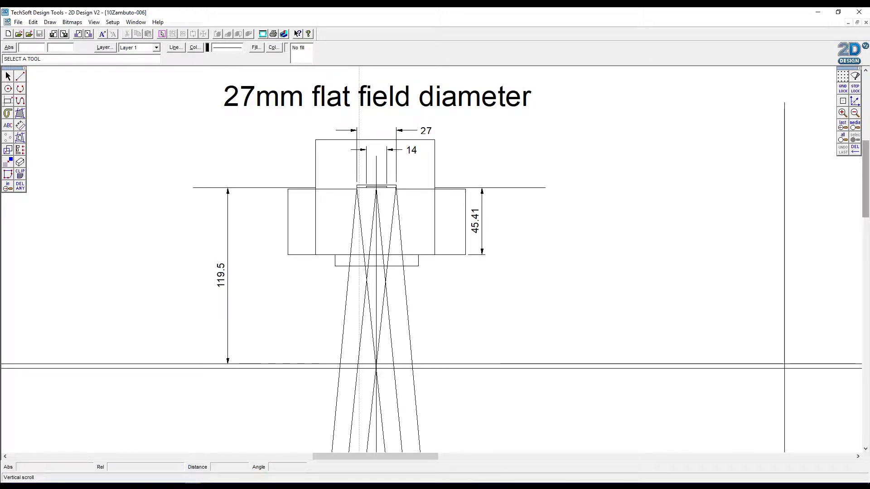
{"action": "scroll", "coordinate": [865, 182], "scroll_direction": "down", "scroll_amount": 10}
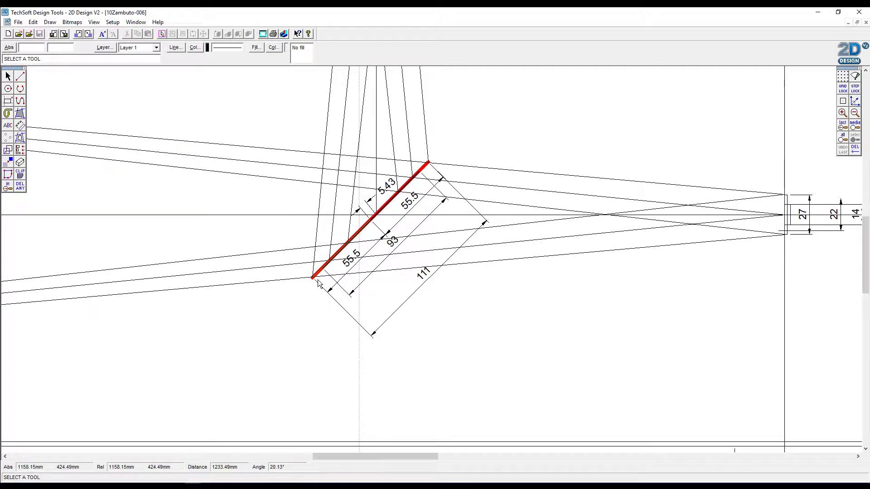
{"action": "left_click_drag", "start_coordinate": [434, 457], "coordinate": [502, 468]}
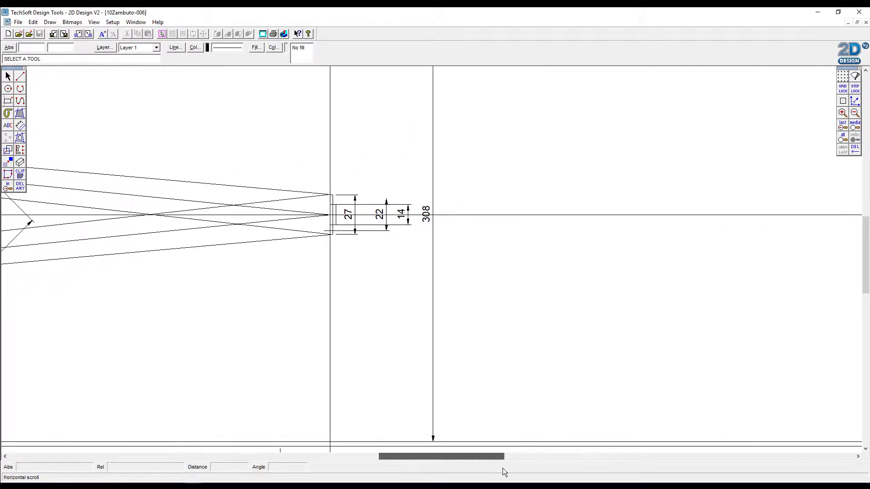
{"action": "left_click_drag", "start_coordinate": [866, 255], "coordinate": [866, 174]}
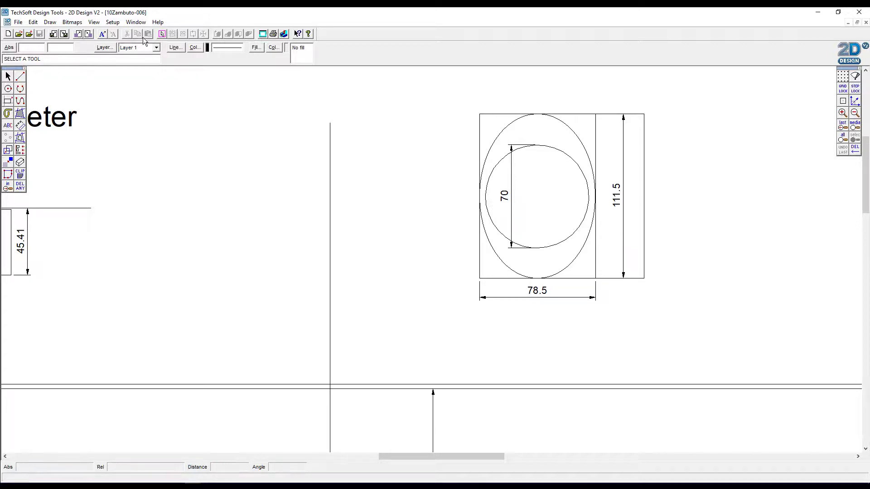
Set the drawing's length units to inches.
{"action": "left_click", "coordinate": [111, 21]}
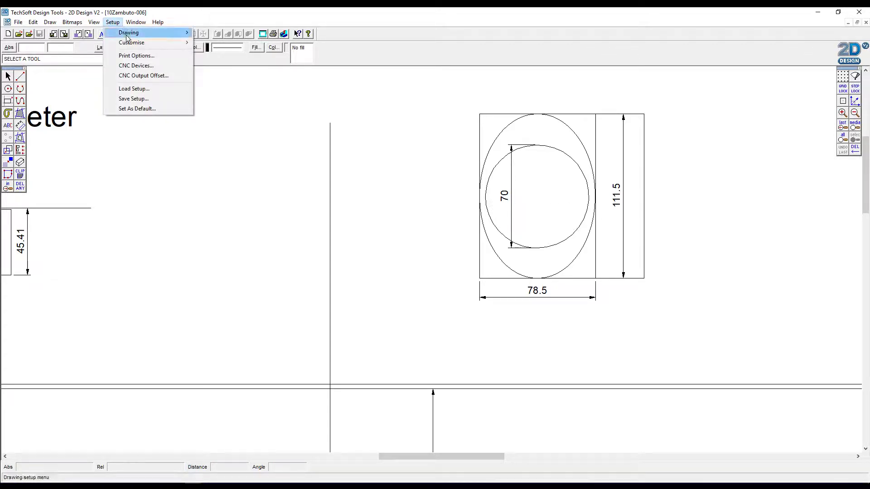
{"action": "mouse_move", "coordinate": [174, 33]}
{"action": "left_click", "coordinate": [214, 61]}
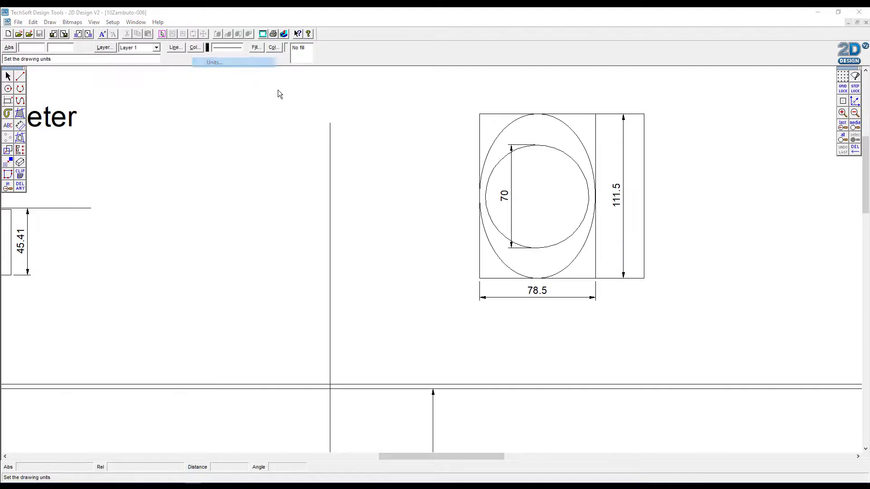
{"action": "left_click", "coordinate": [432, 208]}
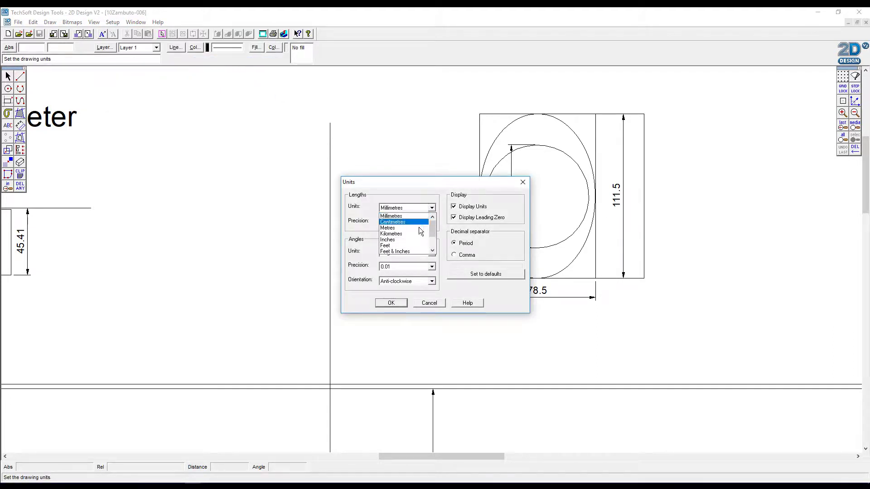
{"action": "left_click", "coordinate": [389, 240]}
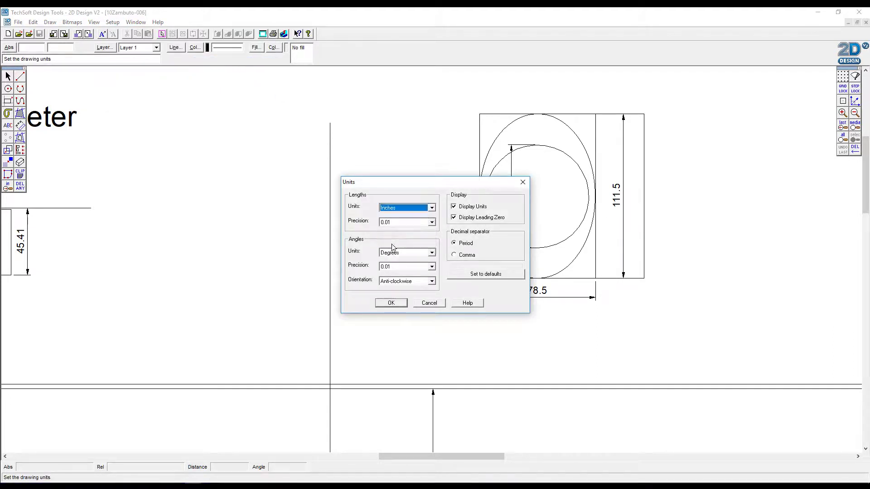
{"action": "left_click", "coordinate": [392, 303]}
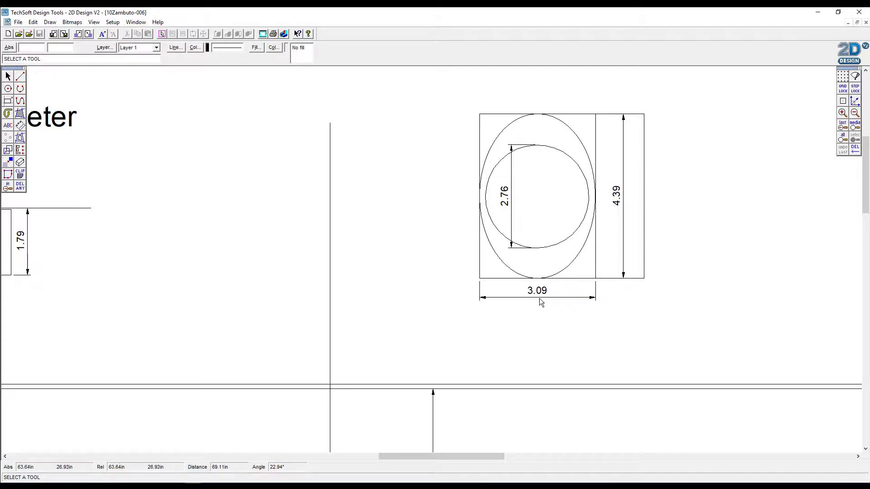
Examine the red diagonal mirror, the field dimensions behind it and the primary mirror with its light cone, in inches.
{"action": "left_click_drag", "start_coordinate": [866, 197], "coordinate": [866, 272]}
{"action": "left_click_drag", "start_coordinate": [508, 462], "coordinate": [429, 464]}
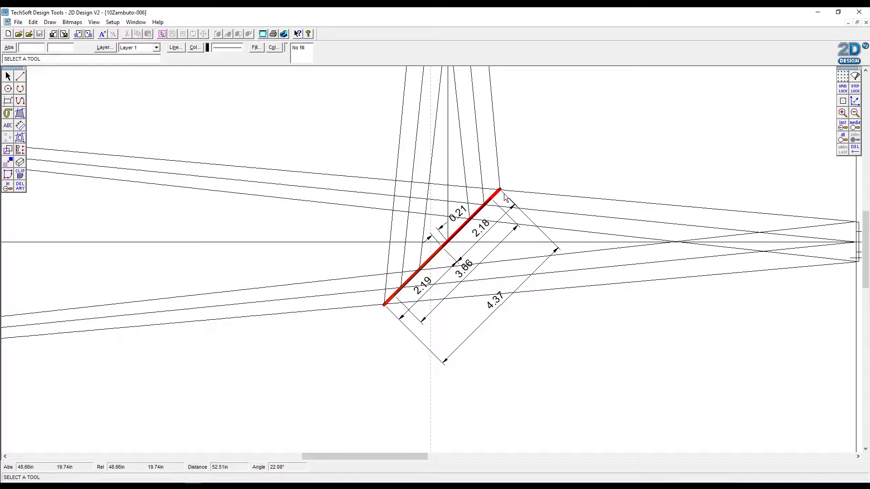
{"action": "mouse_move", "coordinate": [424, 459]}
{"action": "left_mouse_down"}
{"action": "mouse_move", "coordinate": [490, 466]}
{"action": "mouse_move", "coordinate": [473, 469]}
{"action": "left_mouse_up"}
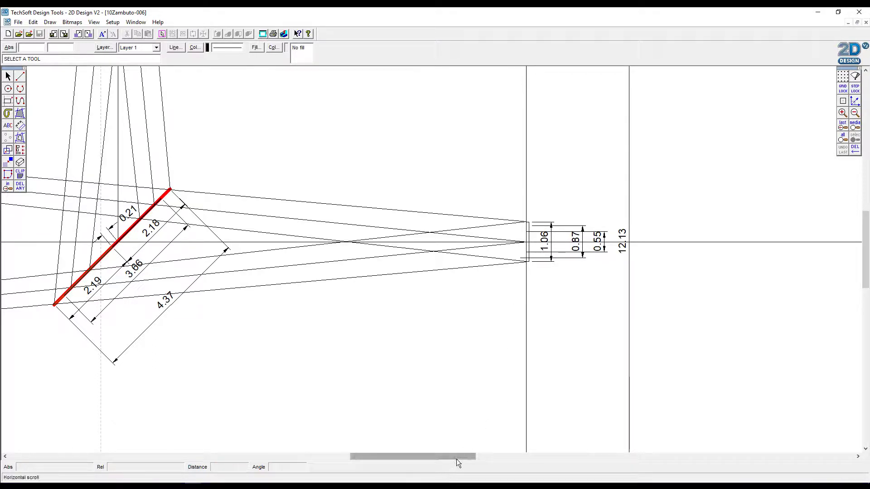
{"action": "left_click", "coordinate": [856, 113]}
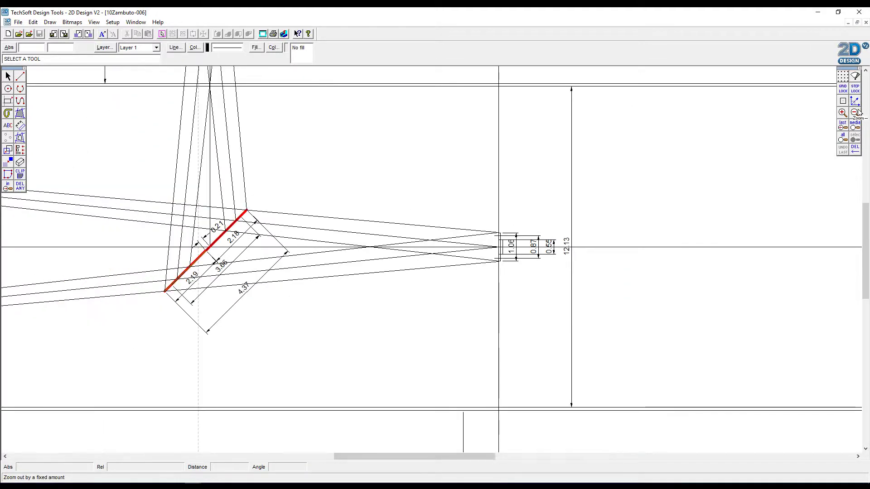
{"action": "left_click", "coordinate": [856, 113]}
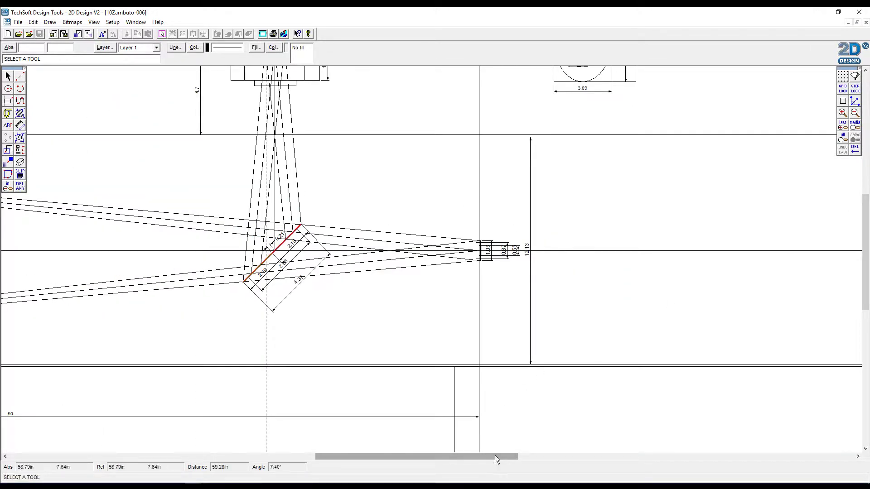
{"action": "left_click_drag", "start_coordinate": [493, 459], "coordinate": [295, 459]}
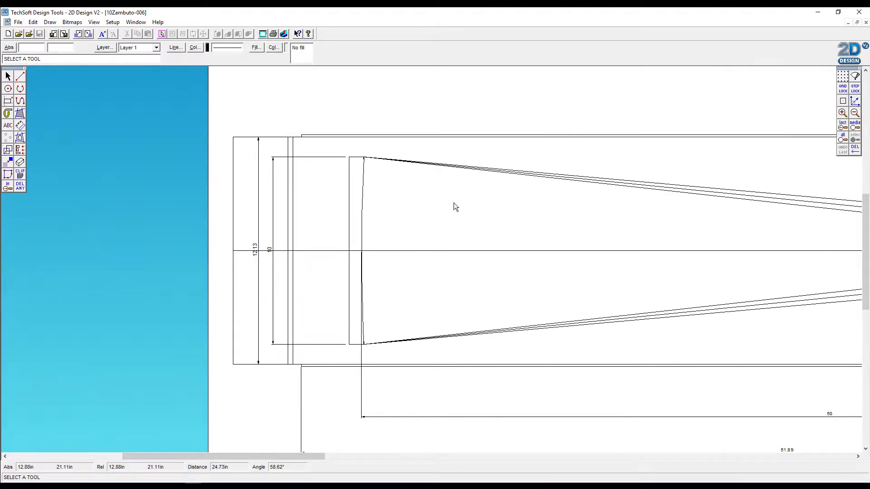
{"action": "left_click_drag", "start_coordinate": [323, 461], "coordinate": [440, 472]}
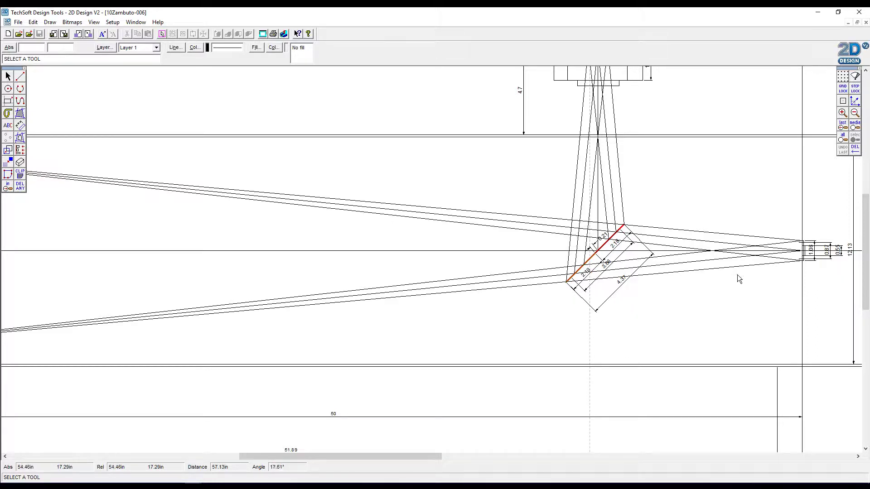
Examine the camera outline, the flat field and the focal plane's distance from the outer tube wall.
{"action": "scroll", "coordinate": [721, 331], "scroll_direction": "up", "scroll_amount": 3}
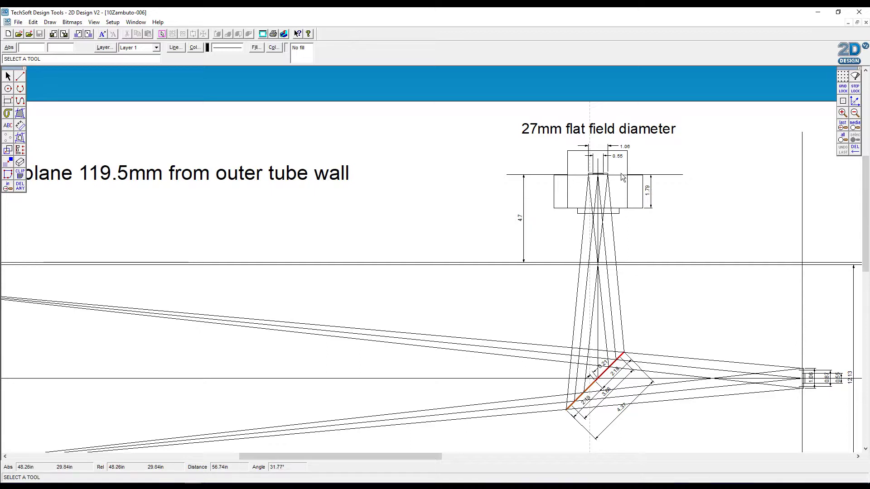
{"action": "left_click_drag", "start_coordinate": [866, 245], "coordinate": [865, 274]}
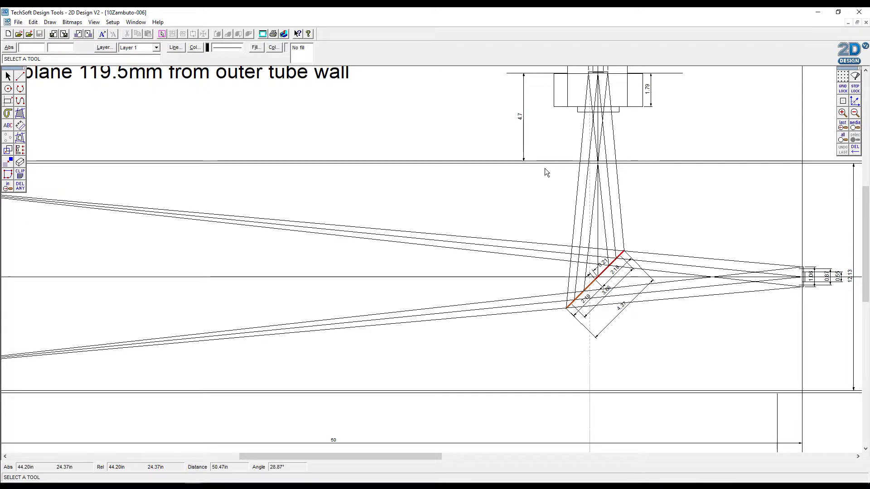
{"action": "scroll", "coordinate": [713, 222], "scroll_direction": "up", "scroll_amount": 3}
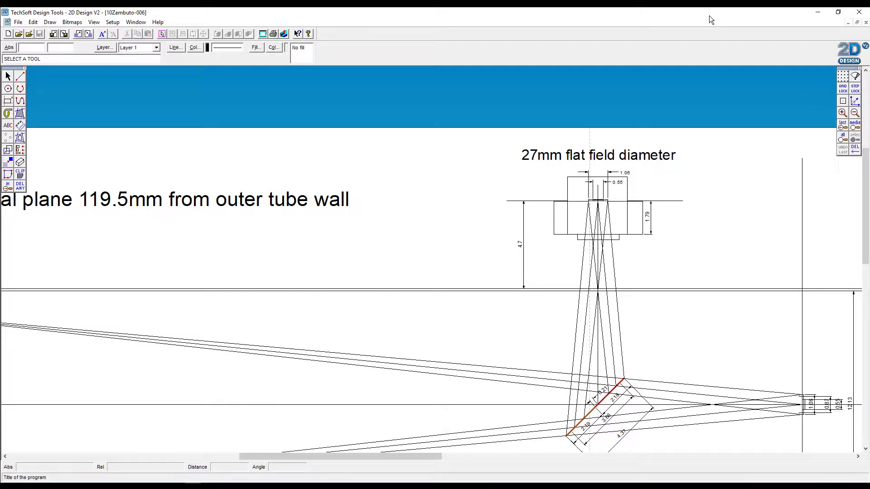
Open the plans picture from the New10Zambuto folder to read the camera's CCD distance notes.
{"action": "left_click", "coordinate": [838, 12]}
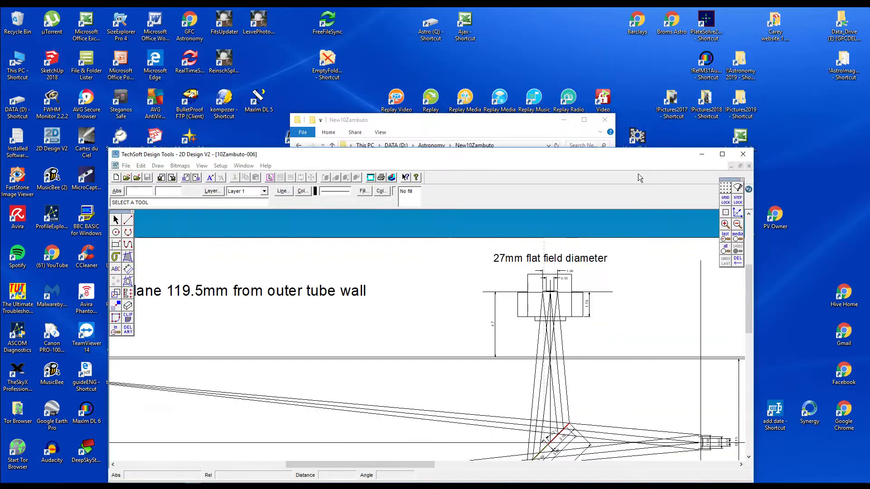
{"action": "left_click_drag", "start_coordinate": [638, 174], "coordinate": [653, 247]}
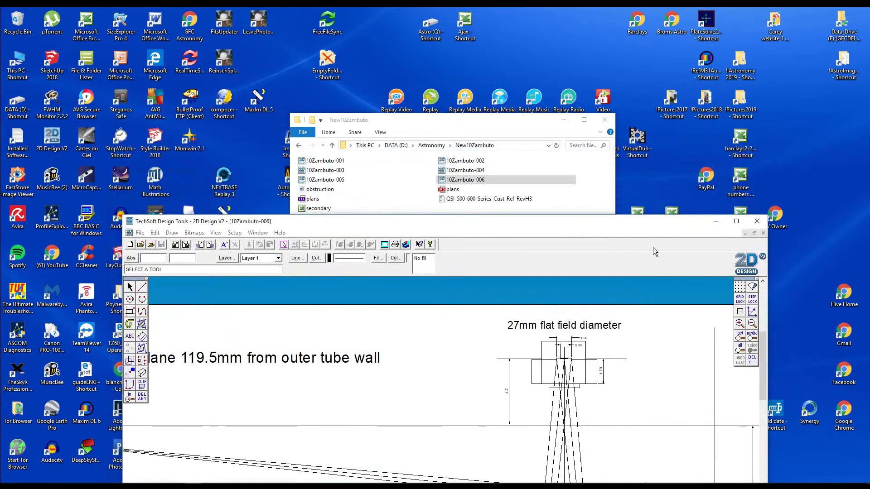
{"action": "left_click", "coordinate": [318, 199]}
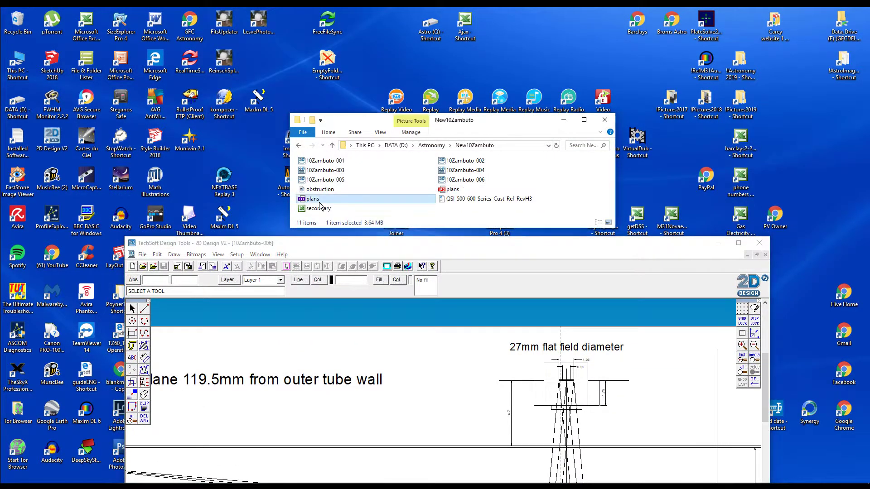
{"action": "key", "text": "Return"}
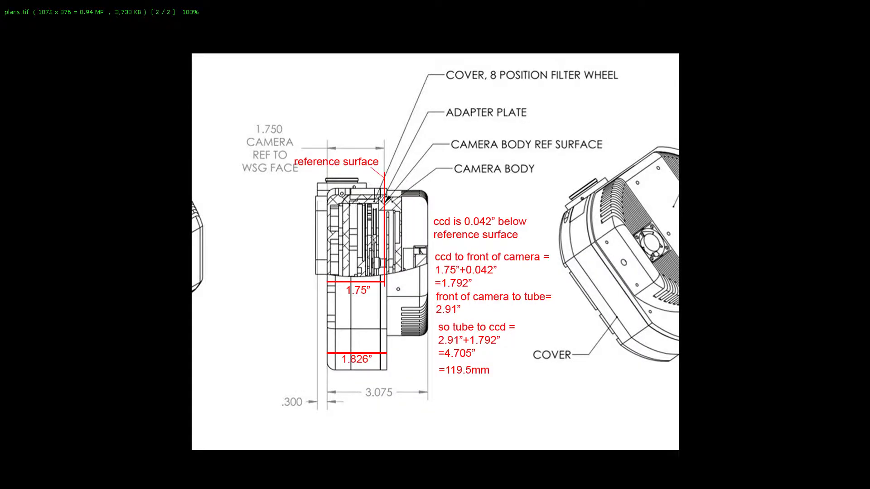
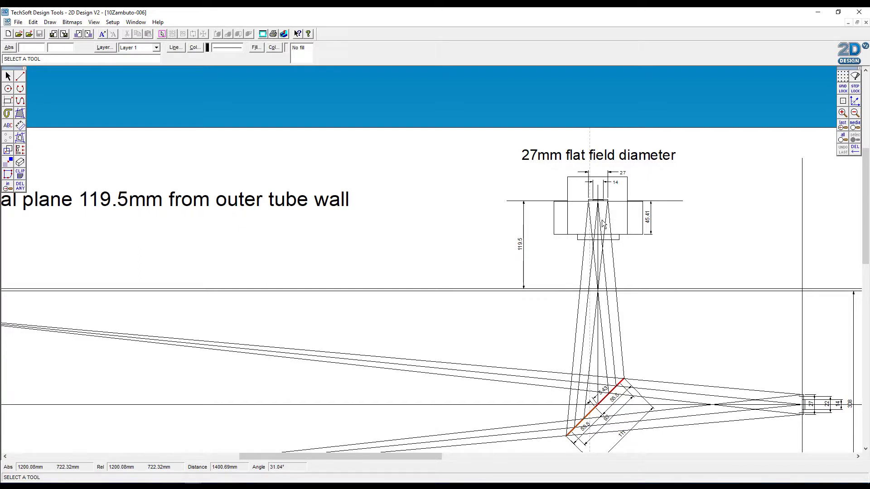
Compare the diagonal mirror, the tube diameter and the light path up to the 27 mm flat field, in millimetres.
{"action": "left_click_drag", "start_coordinate": [866, 206], "coordinate": [866, 255]}
{"action": "left_click_drag", "start_coordinate": [453, 458], "coordinate": [475, 458]}
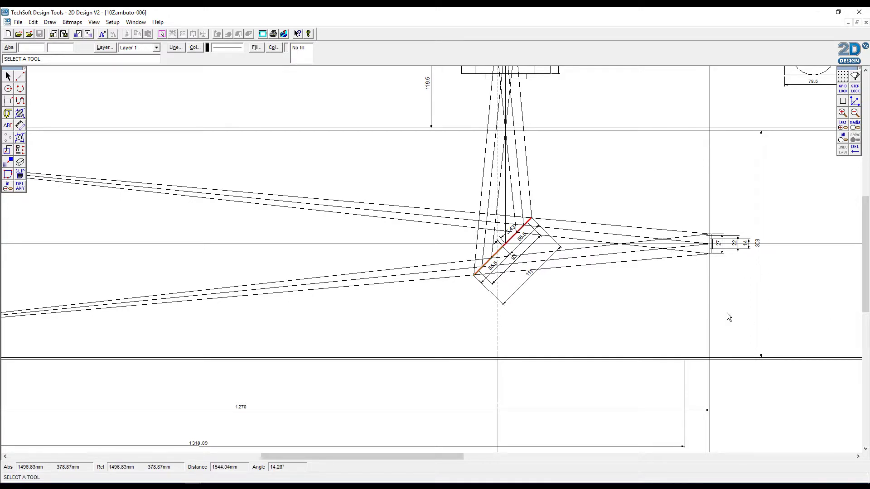
{"action": "scroll", "coordinate": [595, 142], "scroll_direction": "up", "scroll_amount": 3}
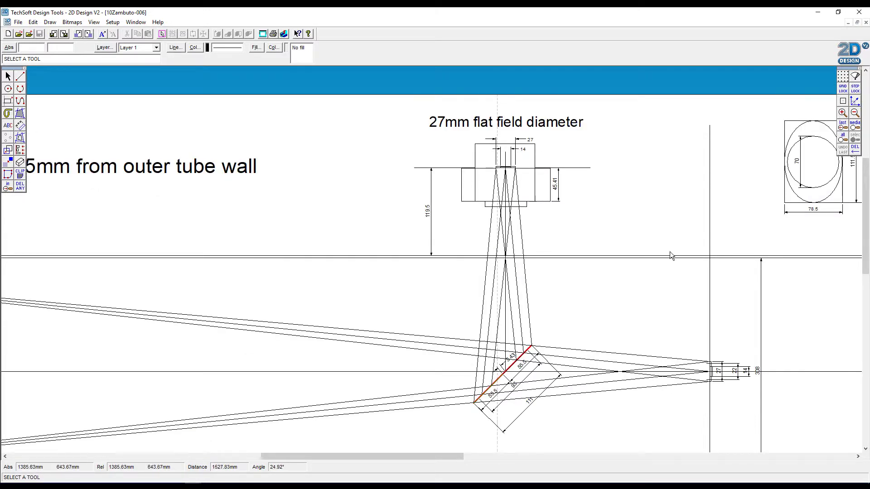
{"action": "scroll", "coordinate": [722, 263], "scroll_direction": "down", "scroll_amount": 3}
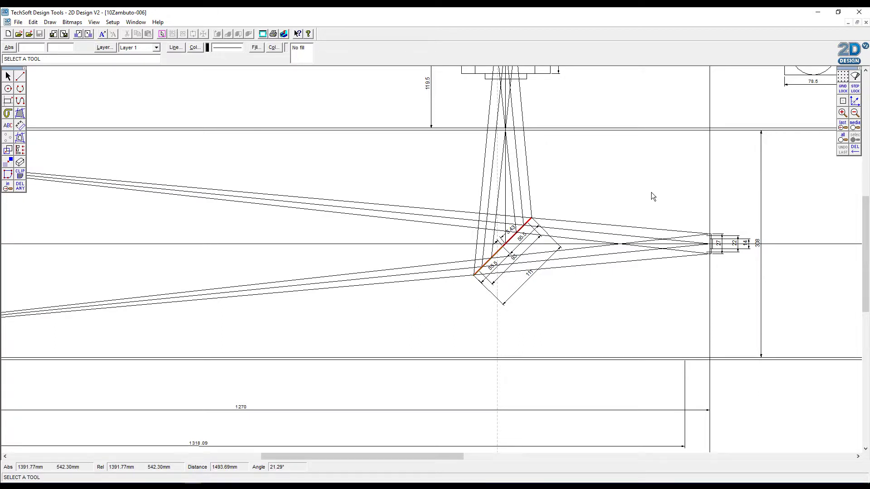
{"action": "scroll", "coordinate": [693, 216], "scroll_direction": "up", "scroll_amount": 3}
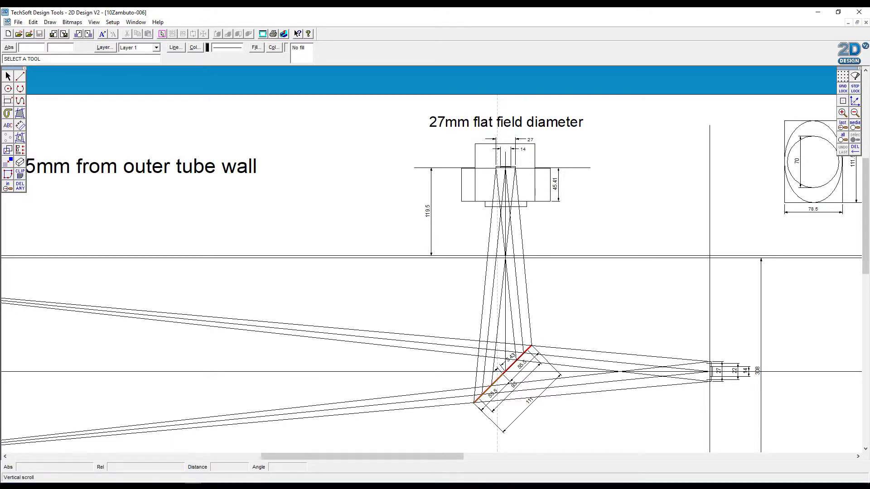
Draw a rectangle about 85 by 111 mm between the diagonal mirror's lower end and the lower tube wall.
{"action": "left_click_drag", "start_coordinate": [866, 268], "coordinate": [866, 302]}
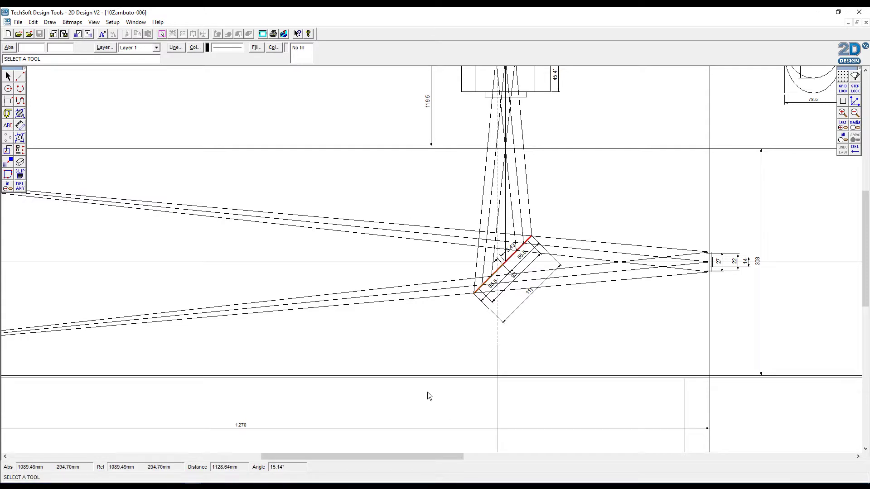
{"action": "left_click", "coordinate": [9, 102]}
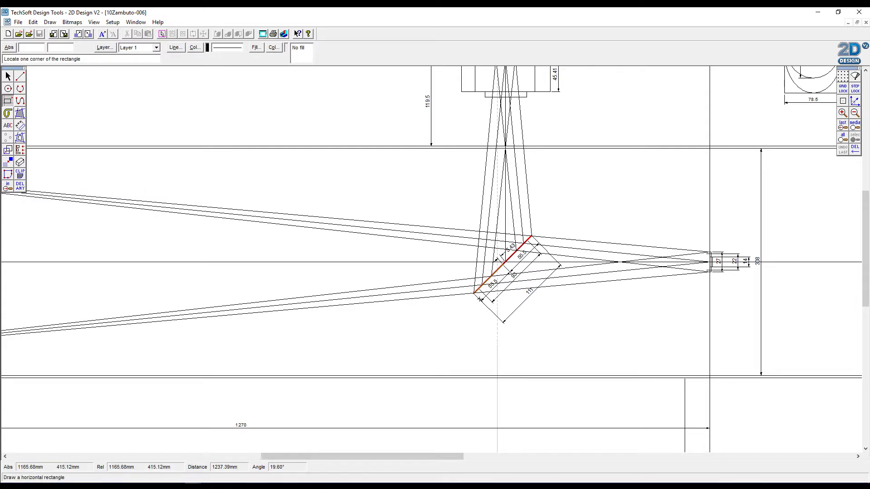
{"action": "left_click", "coordinate": [444, 295]}
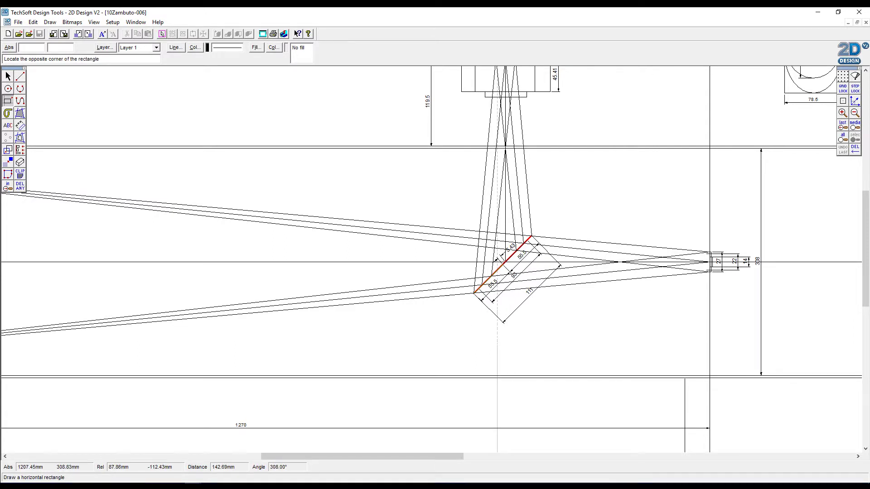
{"action": "left_click", "coordinate": [508, 376]}
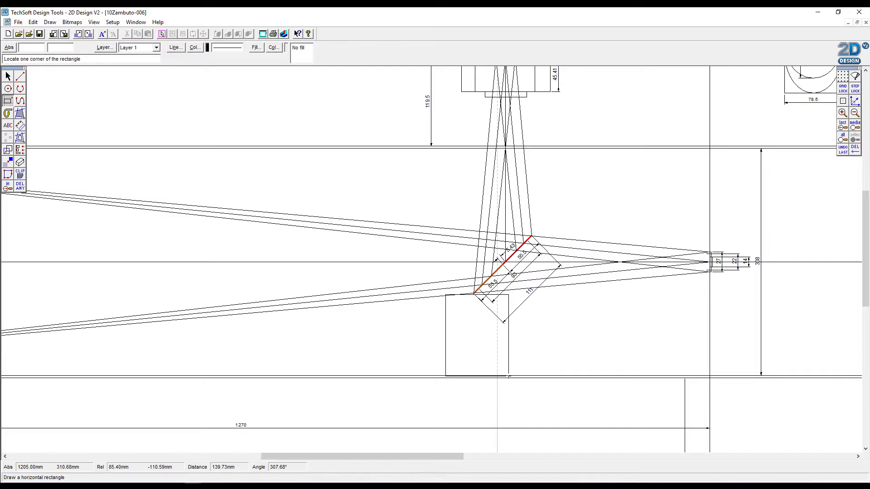
Move the rectangle up between the diagonal mirror's upper end and the upper tube wall, and delete it.
{"action": "left_click", "coordinate": [8, 77]}
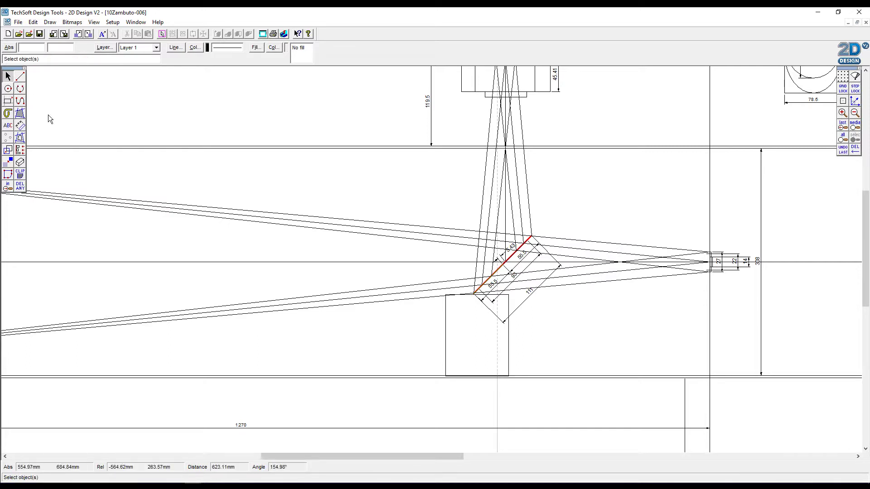
{"action": "left_click", "coordinate": [513, 355]}
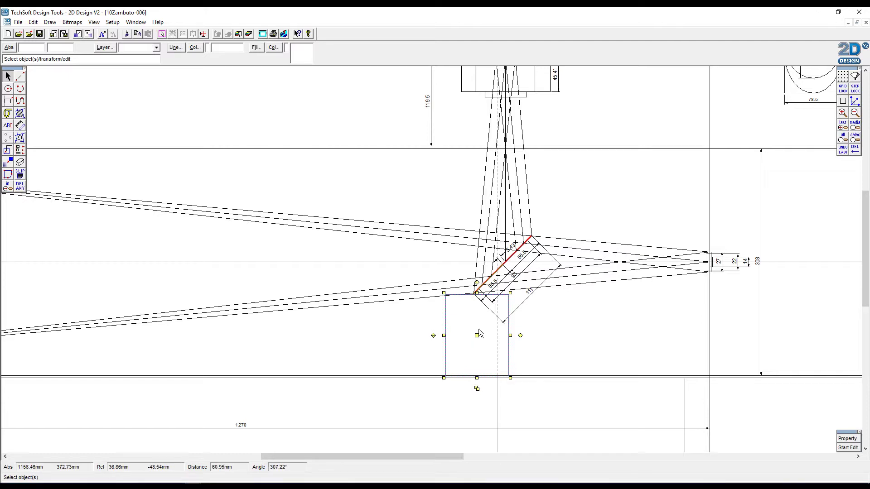
{"action": "left_click_drag", "start_coordinate": [479, 336], "coordinate": [547, 202]}
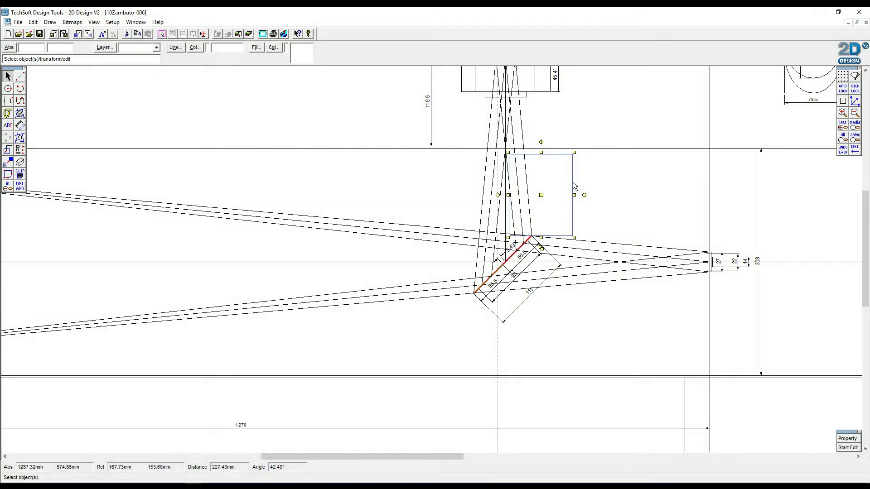
{"action": "key", "text": "Delete"}
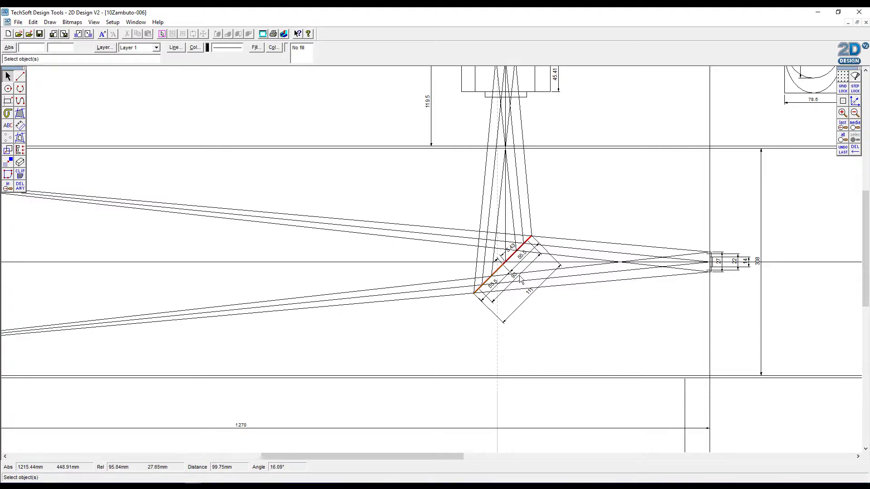
Examine the diagonal mirror's offset, half-length and overall length dimensions close up.
{"action": "left_click", "coordinate": [844, 114]}
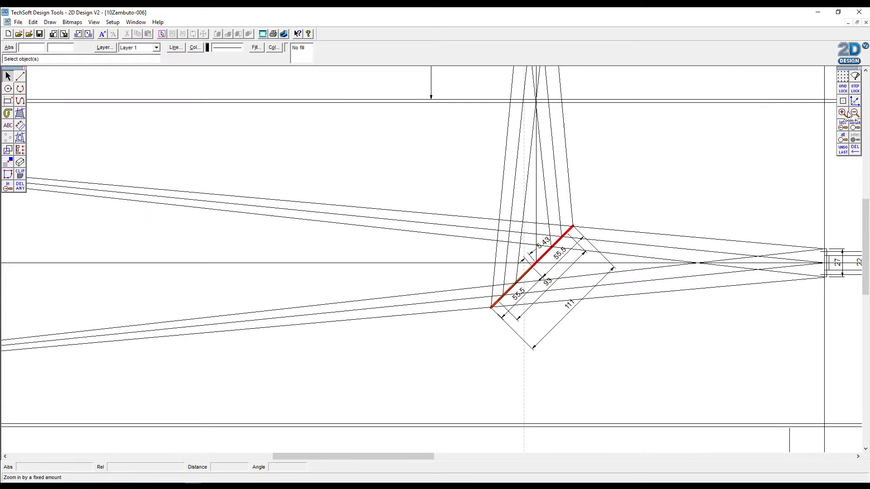
{"action": "left_click", "coordinate": [846, 114]}
{"action": "left_click", "coordinate": [846, 113]}
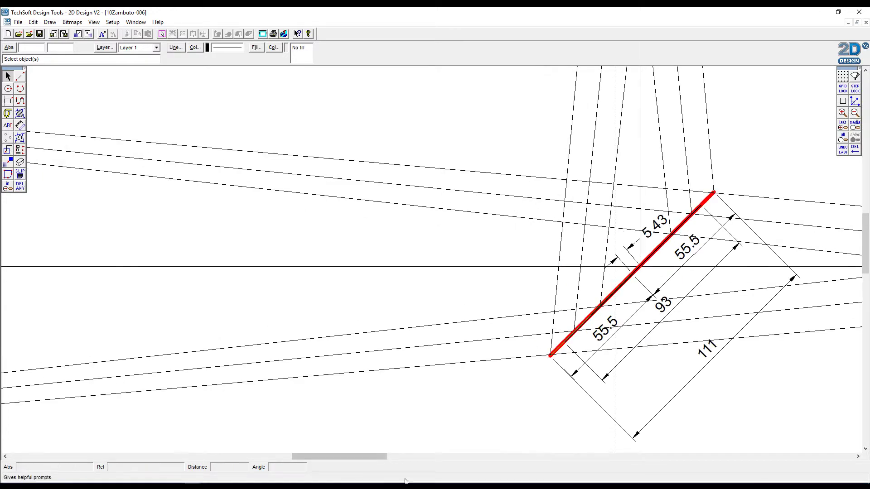
{"action": "mouse_move", "coordinate": [386, 458]}
{"action": "left_mouse_down"}
{"action": "mouse_move", "coordinate": [422, 469]}
{"action": "mouse_move", "coordinate": [411, 471]}
{"action": "left_mouse_up"}
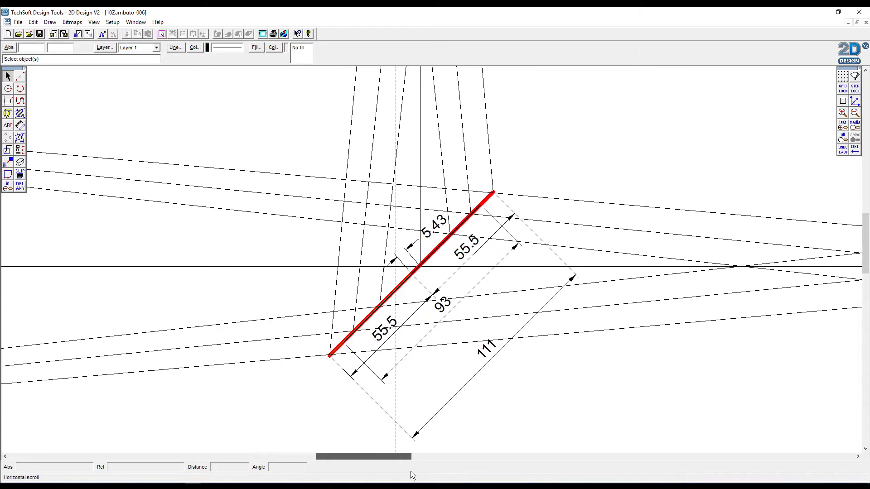
{"action": "left_click_drag", "start_coordinate": [867, 277], "coordinate": [867, 281]}
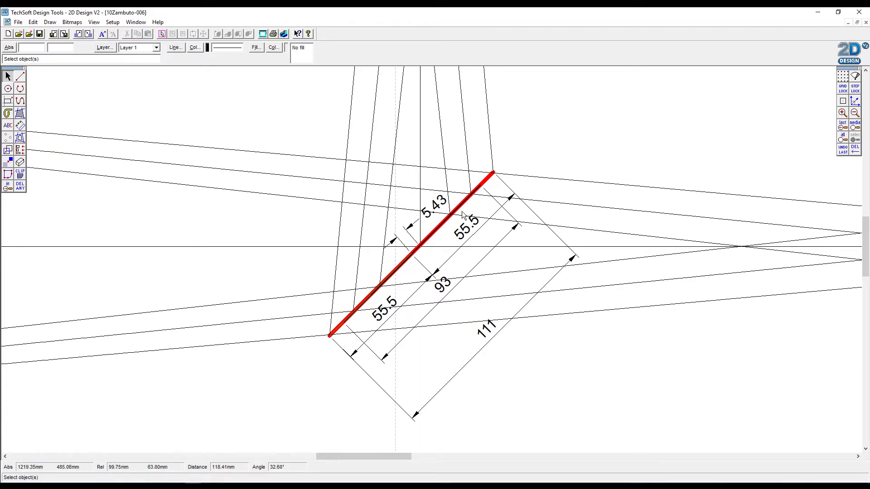
Delete the 93 mm dimension running alongside the diagonal mirror.
{"action": "left_click", "coordinate": [330, 338]}
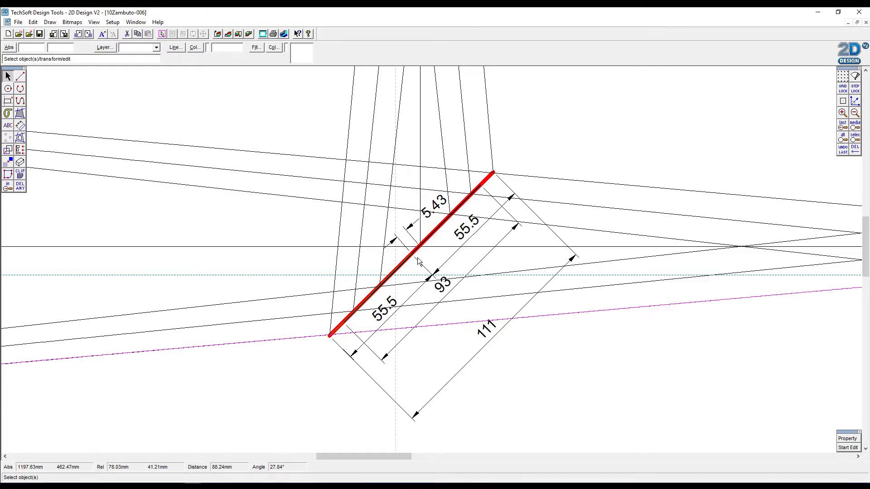
{"action": "left_click", "coordinate": [452, 294]}
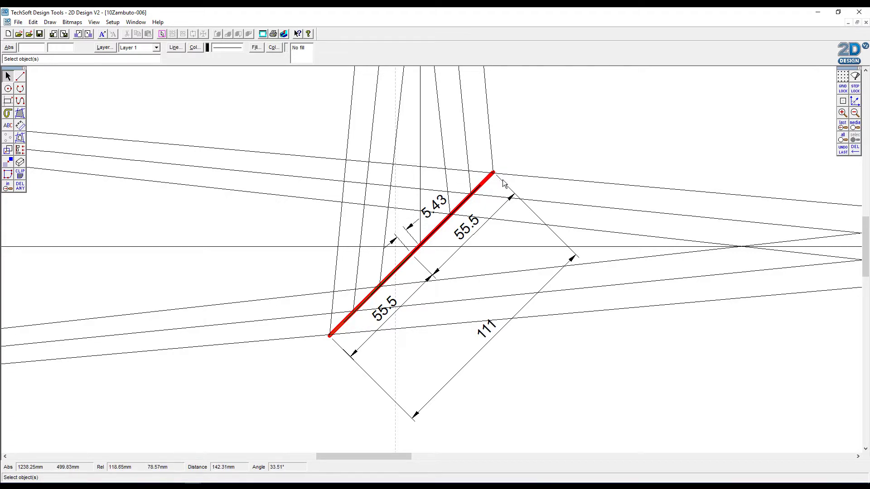
Compare the 27, 22 and 14 mm field dimensions at the unfolded focus with the diagonal mirror and the folded light path.
{"action": "mouse_move", "coordinate": [404, 458]}
{"action": "left_mouse_down"}
{"action": "mouse_move", "coordinate": [469, 475]}
{"action": "mouse_move", "coordinate": [456, 472]}
{"action": "left_mouse_up"}
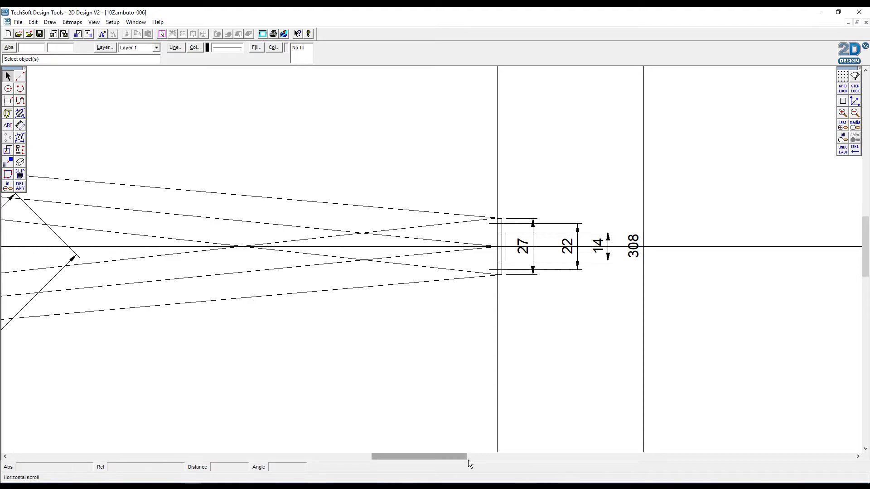
{"action": "left_click_drag", "start_coordinate": [464, 457], "coordinate": [413, 457]}
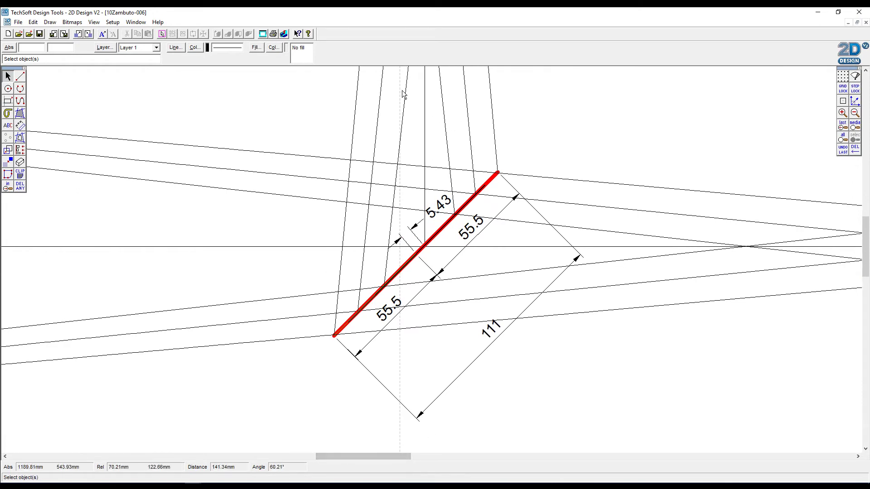
{"action": "left_click", "coordinate": [857, 113]}
{"action": "left_click", "coordinate": [856, 113]}
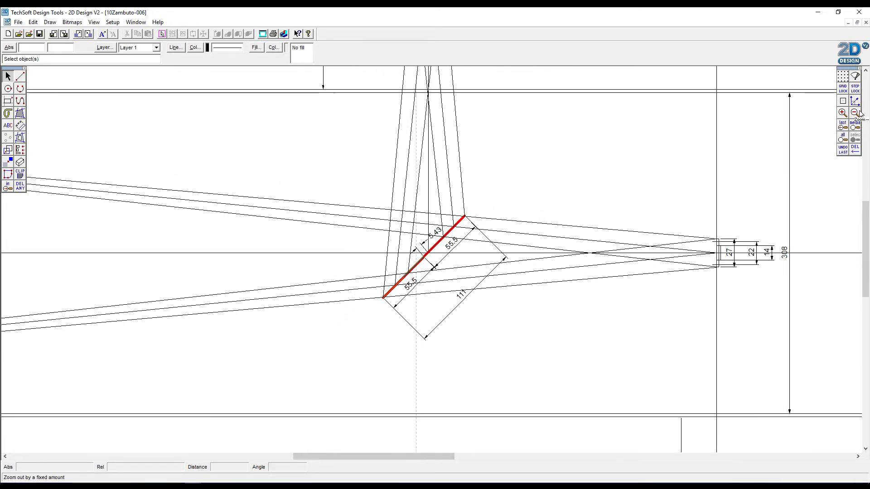
{"action": "left_click", "coordinate": [856, 112]}
{"action": "left_click", "coordinate": [856, 113]}
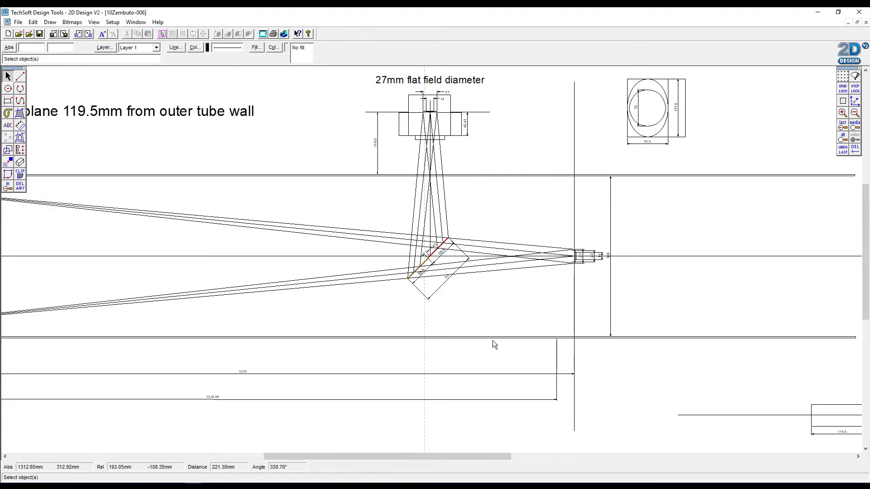
Examine the whole light path from the primary mirror to the diagonal and the focal plane 119.5 mm from the outer tube wall.
{"action": "mouse_move", "coordinate": [510, 458]}
{"action": "left_mouse_down"}
{"action": "mouse_move", "coordinate": [390, 466]}
{"action": "mouse_move", "coordinate": [370, 457]}
{"action": "left_mouse_up"}
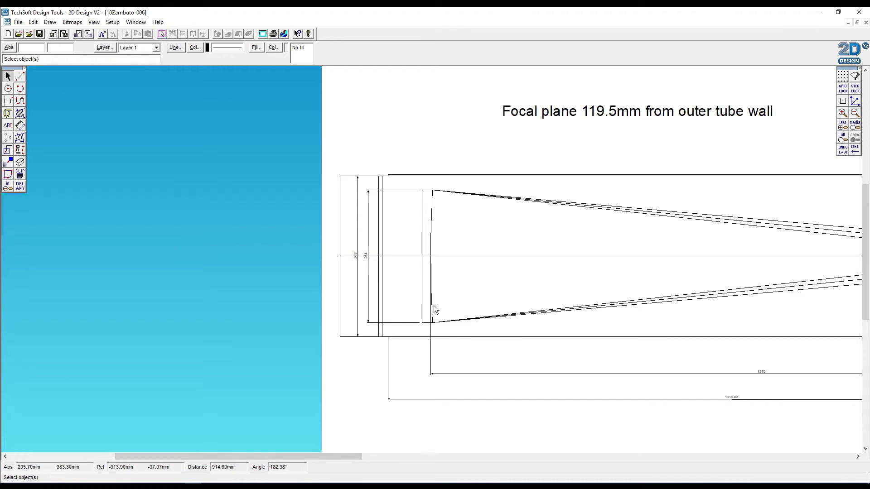
{"action": "left_click_drag", "start_coordinate": [360, 458], "coordinate": [444, 472]}
{"action": "mouse_move", "coordinate": [445, 473]}
{"action": "left_mouse_down"}
{"action": "mouse_move", "coordinate": [431, 472]}
{"action": "mouse_move", "coordinate": [446, 474]}
{"action": "left_mouse_up"}
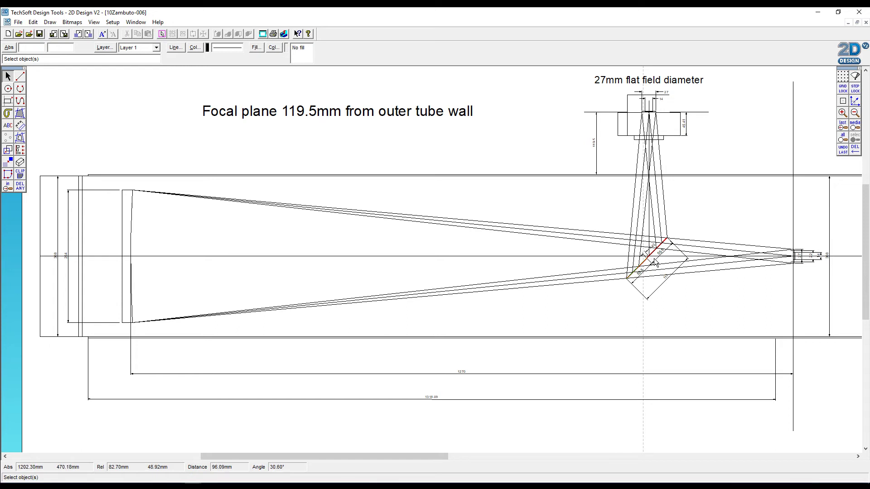
{"action": "left_click_drag", "start_coordinate": [448, 460], "coordinate": [452, 463]}
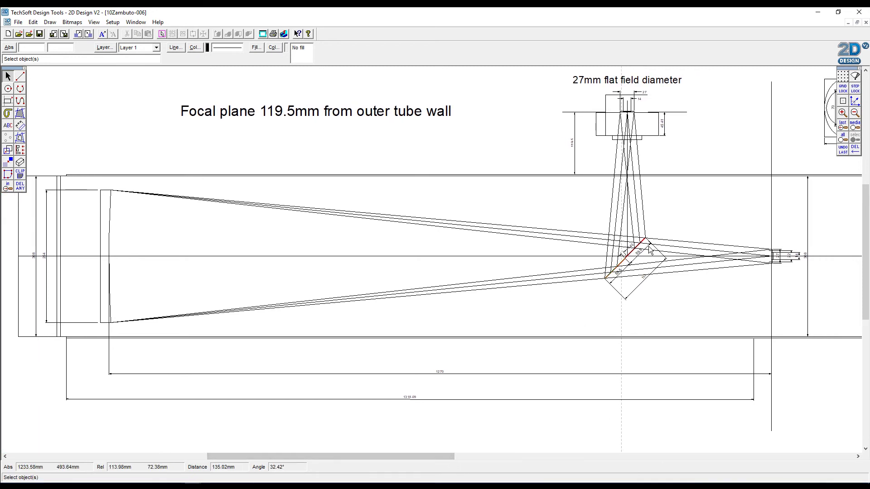